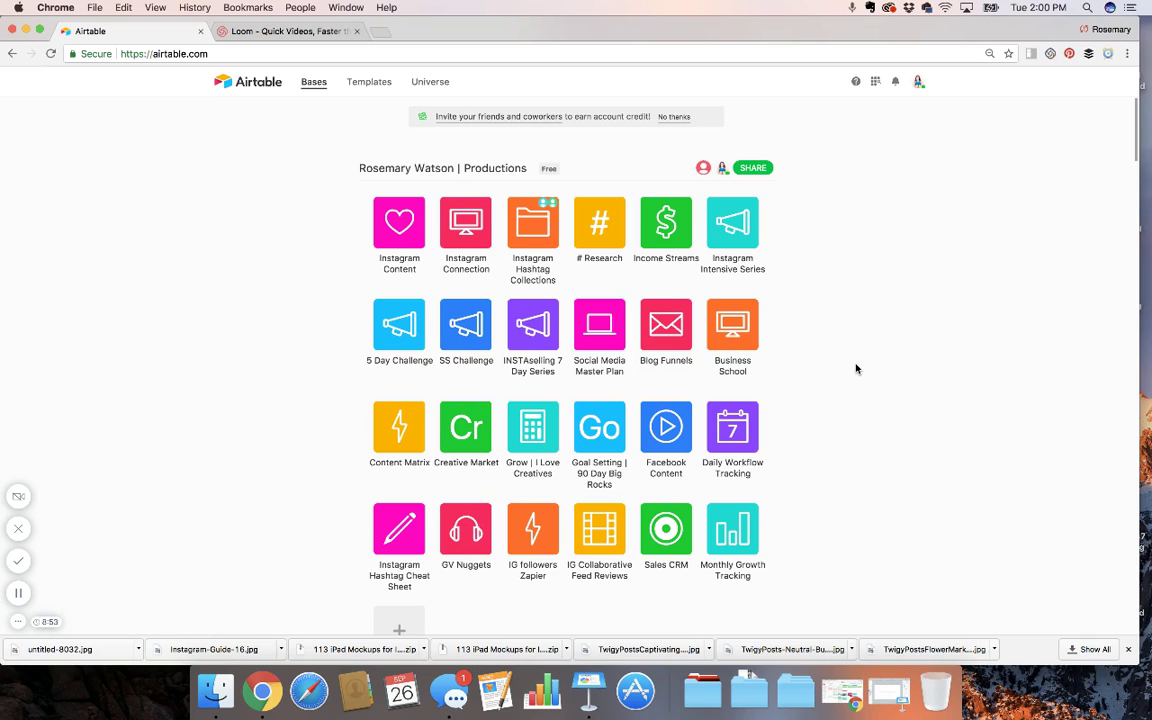
Step: Open the Instagram Content base and view the image attached to the first October 2016 record
{"action": "left_click", "coordinate": [394, 218]}
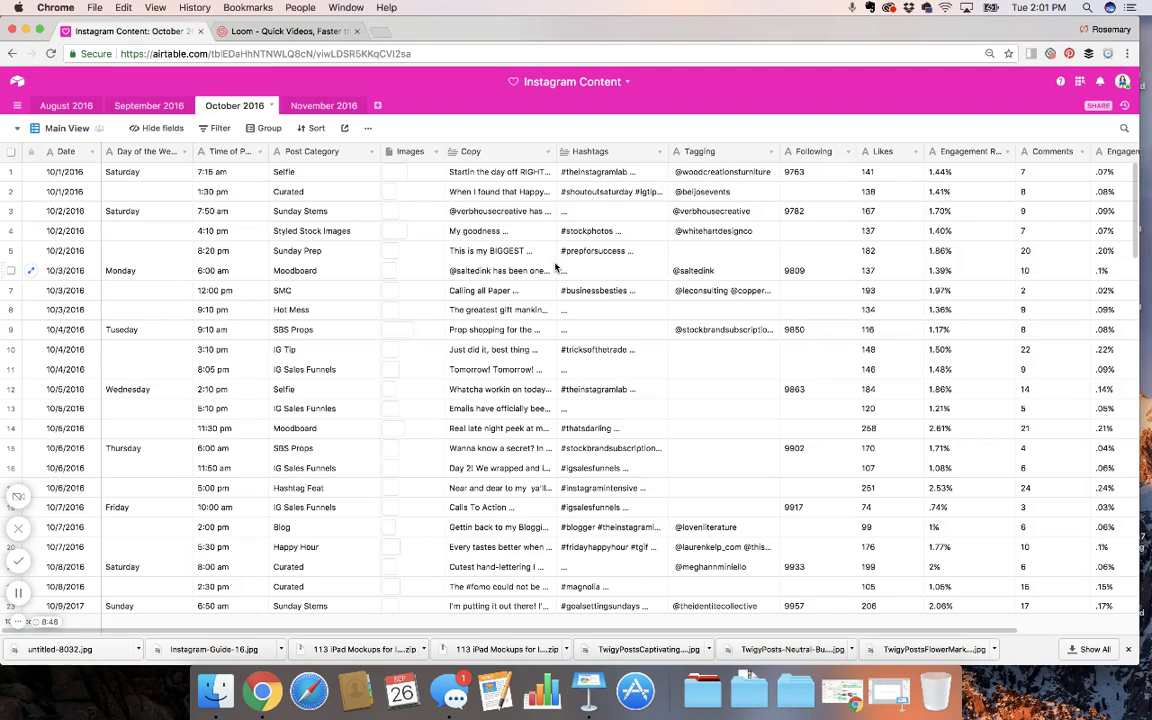
{"action": "left_click", "coordinate": [404, 177]}
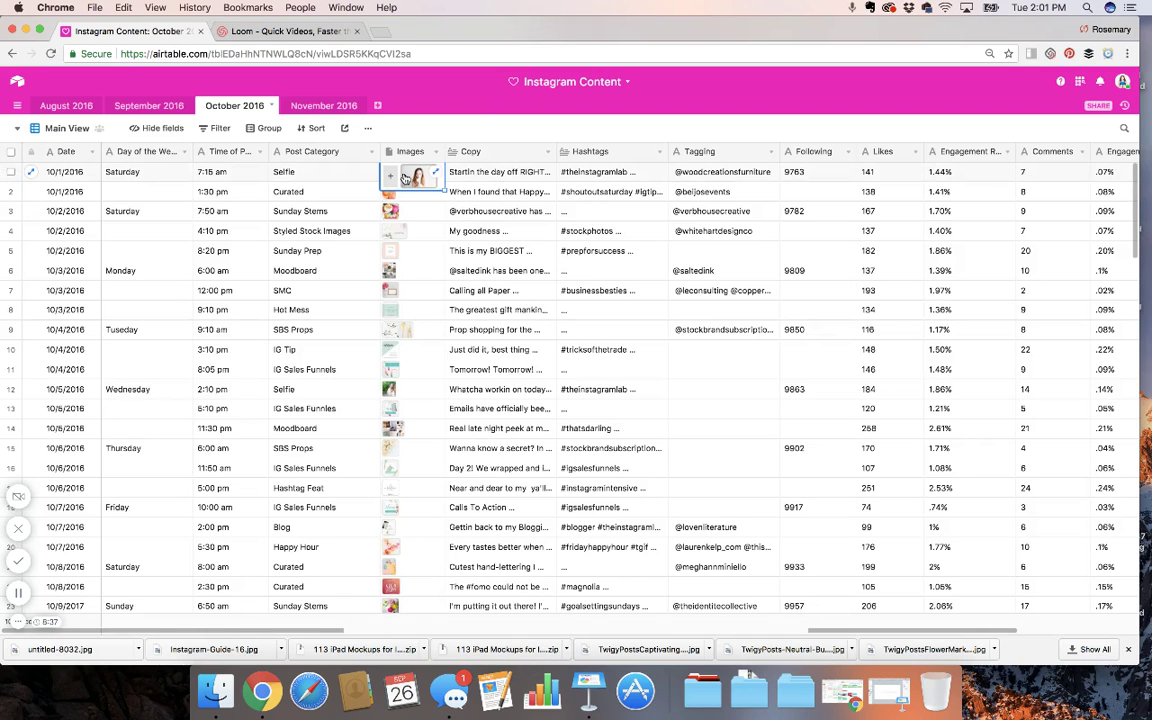
{"action": "left_click", "coordinate": [404, 178]}
{"action": "left_click", "coordinate": [852, 337]}
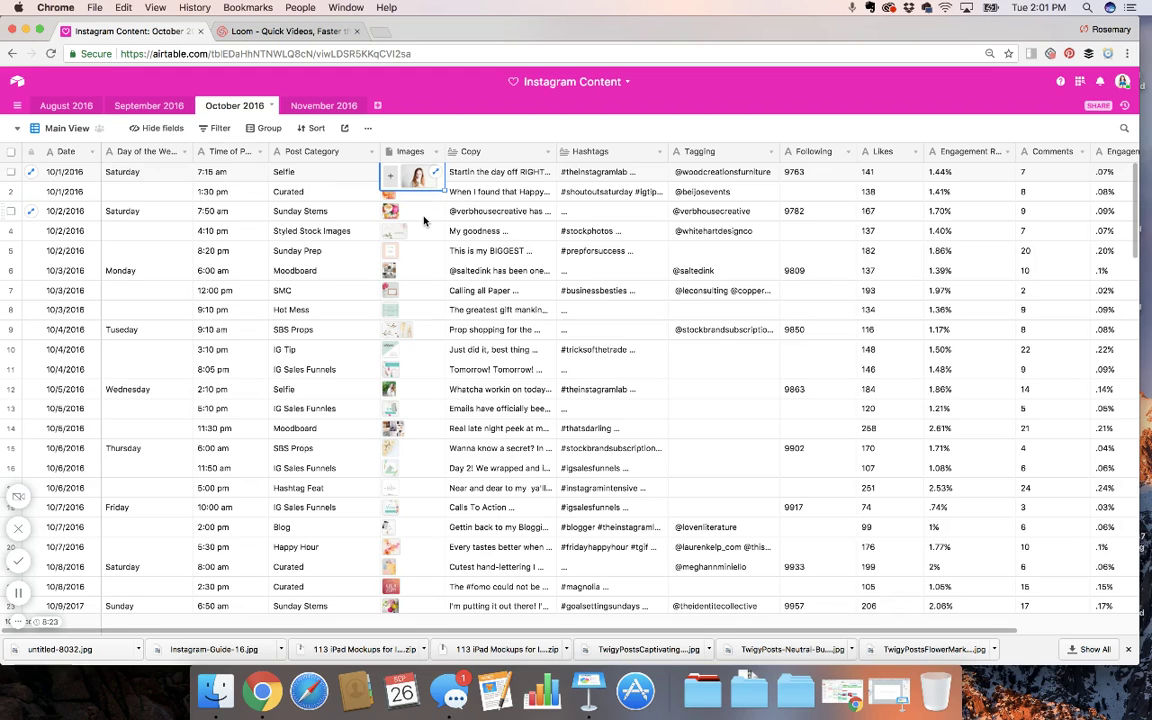
Step: Examine the 7:50 am Sunday Stems post's fields from image, copy, hashtags and tagging through following, likes, comments and engagement rates
{"action": "left_click", "coordinate": [393, 215]}
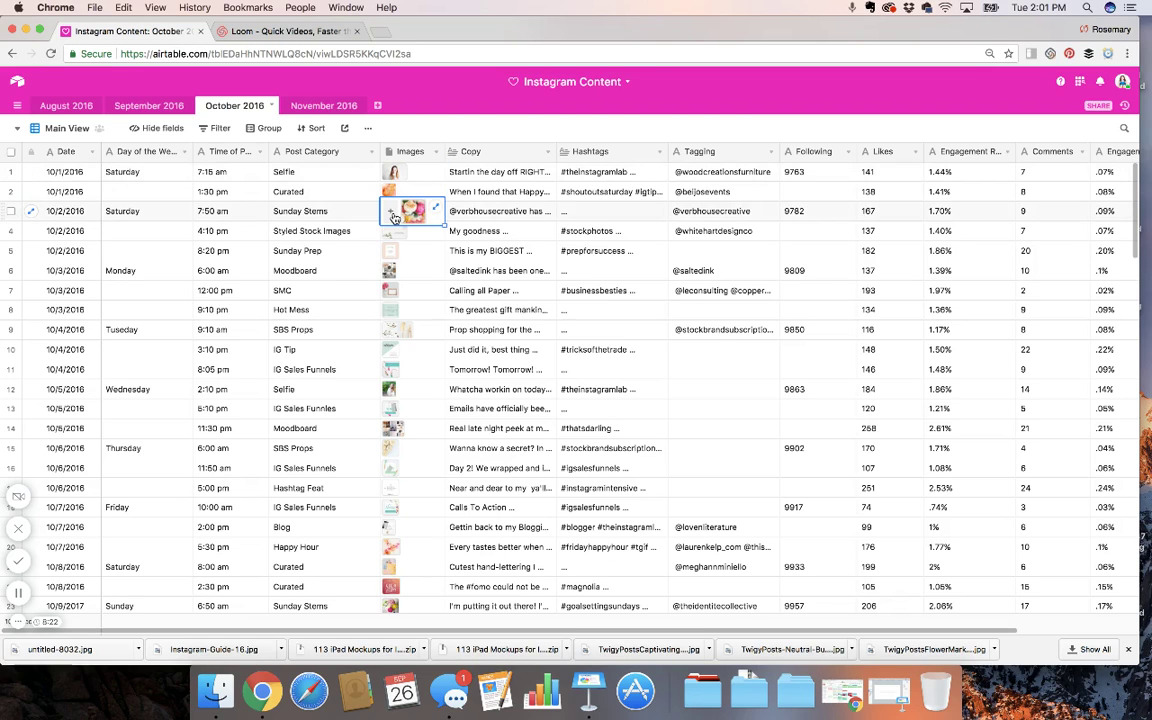
{"action": "double_click", "coordinate": [497, 213]}
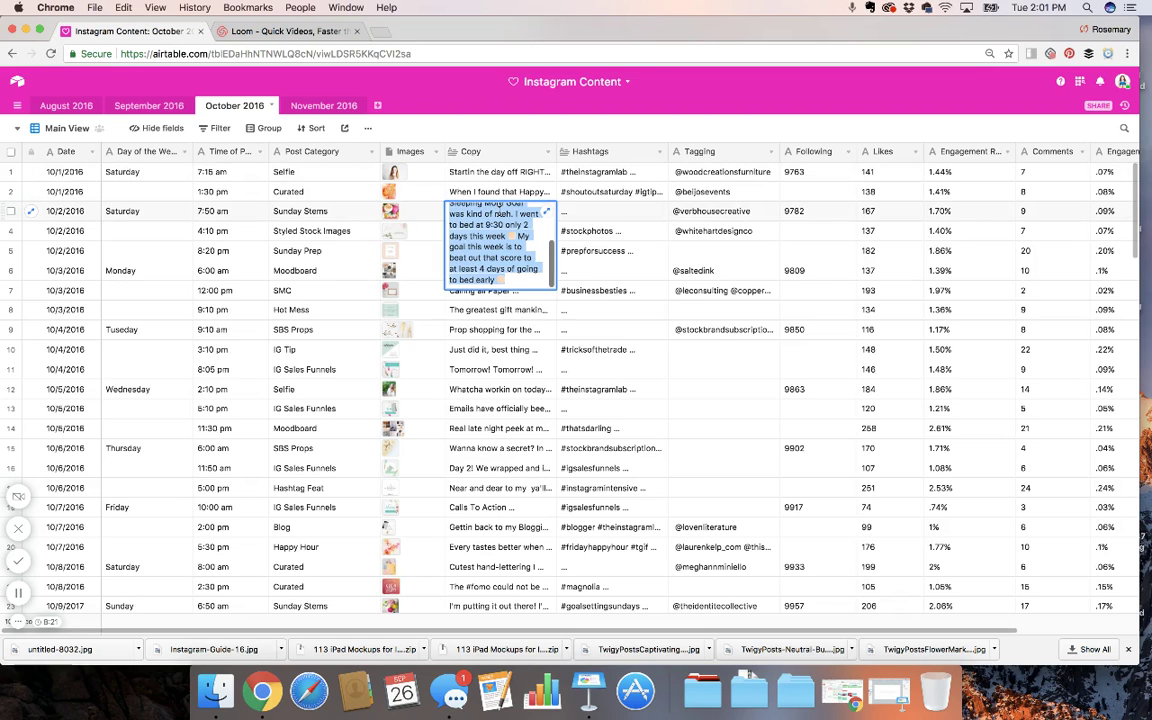
{"action": "left_click", "coordinate": [593, 218]}
{"action": "left_click", "coordinate": [593, 218]}
{"action": "left_click", "coordinate": [733, 210]}
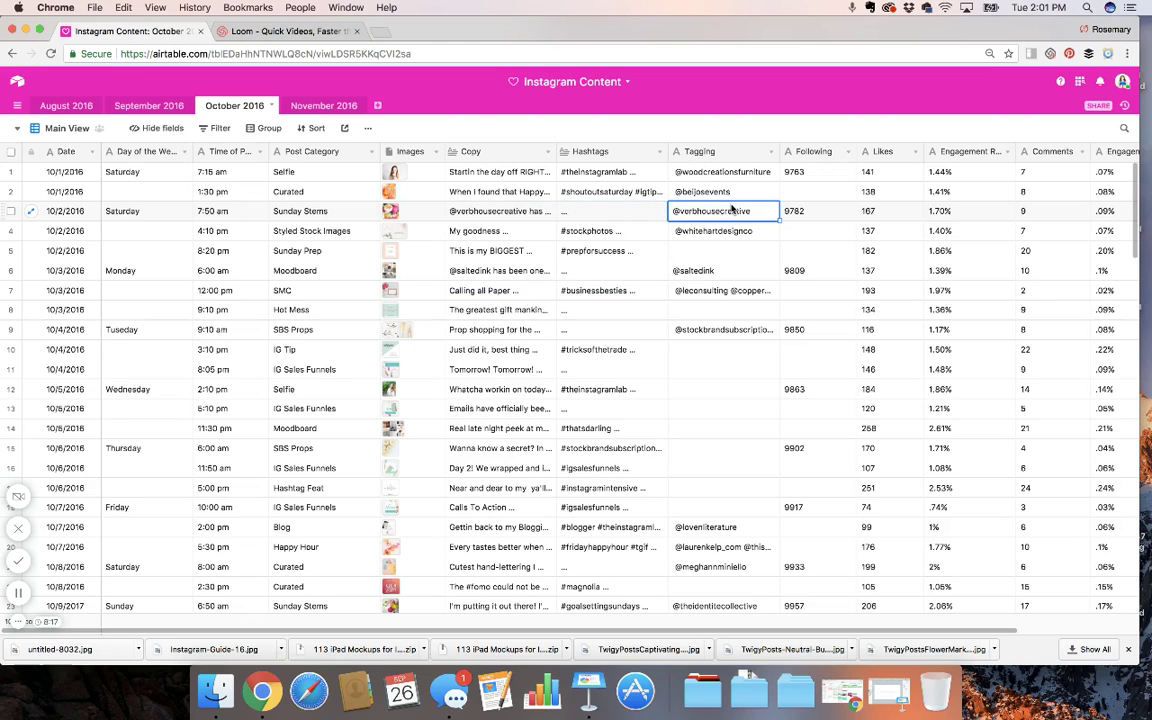
{"action": "left_click", "coordinate": [732, 211]}
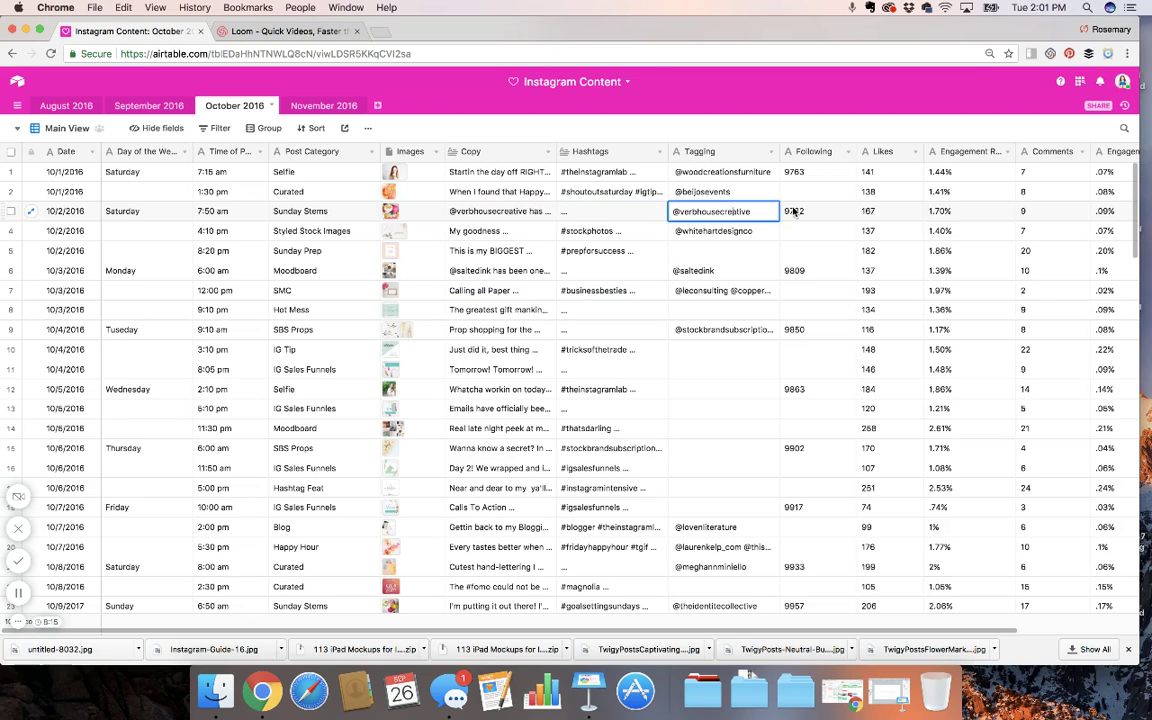
{"action": "left_click", "coordinate": [793, 211]}
{"action": "left_click", "coordinate": [900, 214]}
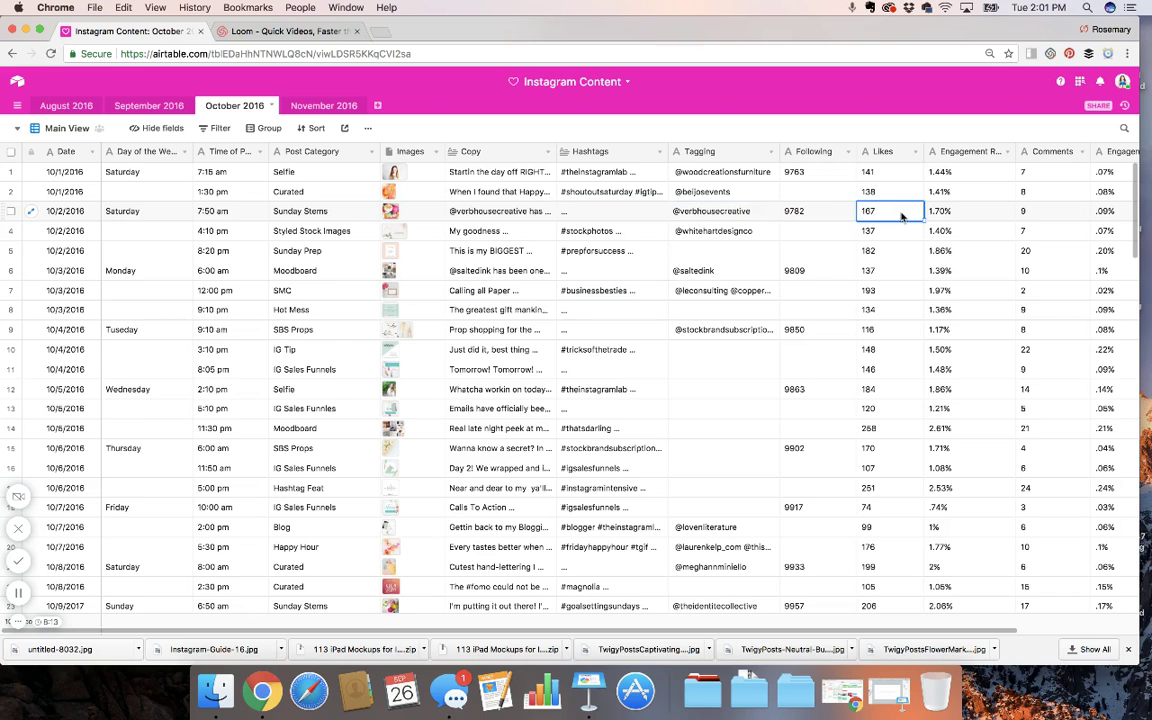
{"action": "scroll", "coordinate": [930, 216], "scroll_direction": "right", "scroll_amount": 3}
{"action": "left_click", "coordinate": [910, 216]}
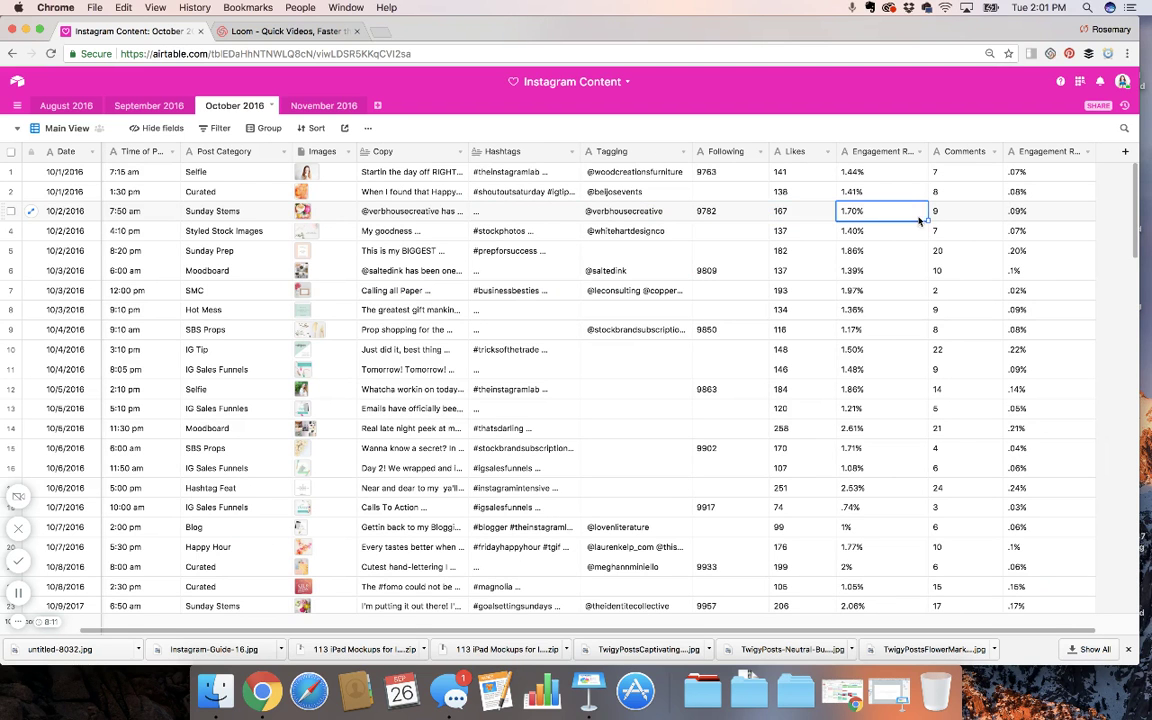
{"action": "left_click", "coordinate": [957, 218]}
{"action": "left_click", "coordinate": [1043, 228]}
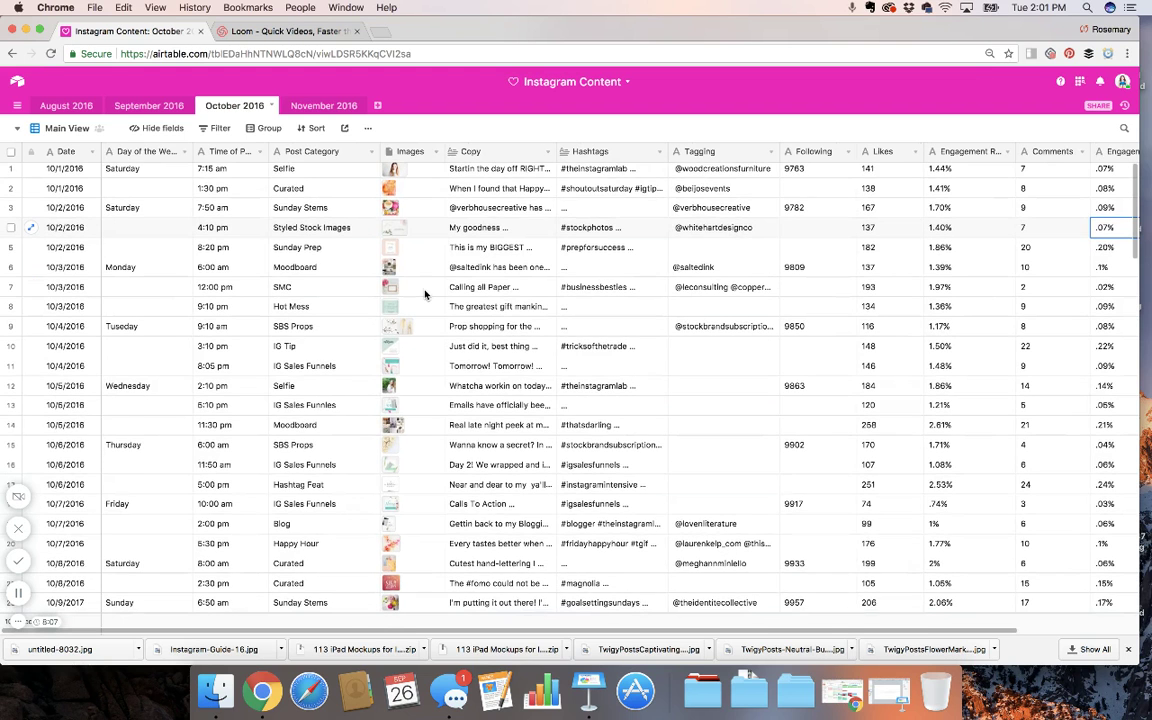
Step: Open the Instagram Connection base and look across all columns of its June 2017 table
{"action": "left_click", "coordinate": [16, 80]}
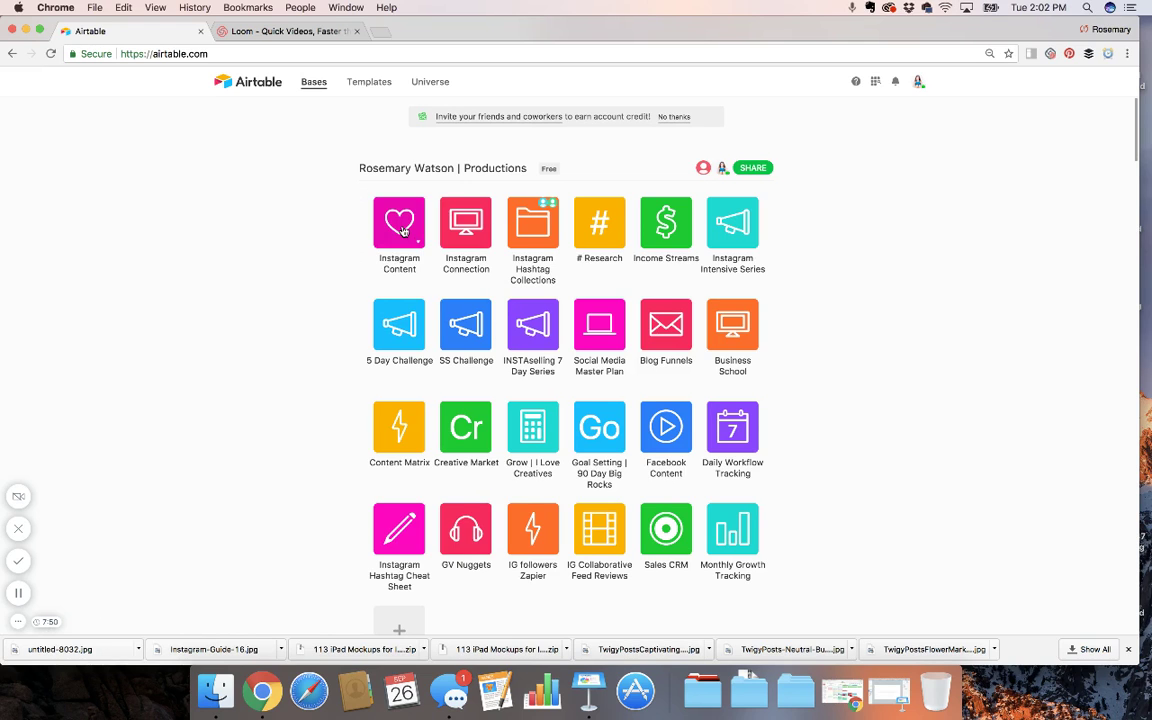
{"action": "left_click", "coordinate": [462, 228]}
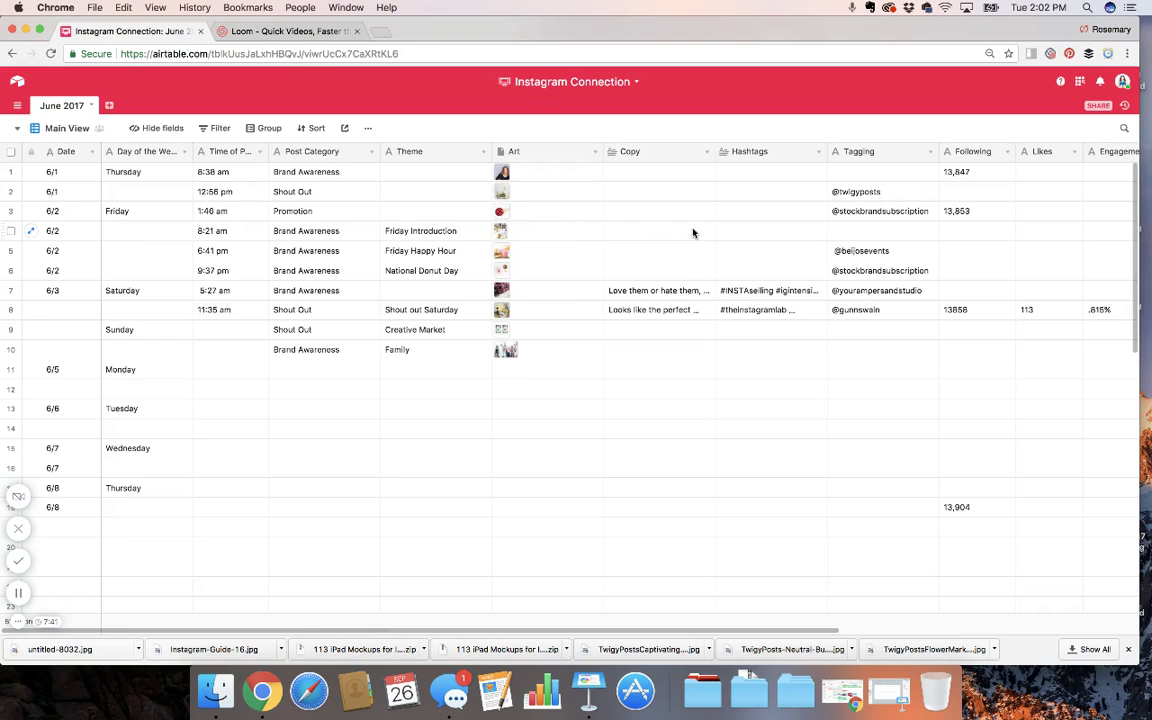
{"action": "scroll", "coordinate": [887, 240], "scroll_direction": "right", "scroll_amount": 5}
{"action": "scroll", "coordinate": [887, 240], "scroll_direction": "left", "scroll_amount": 5}
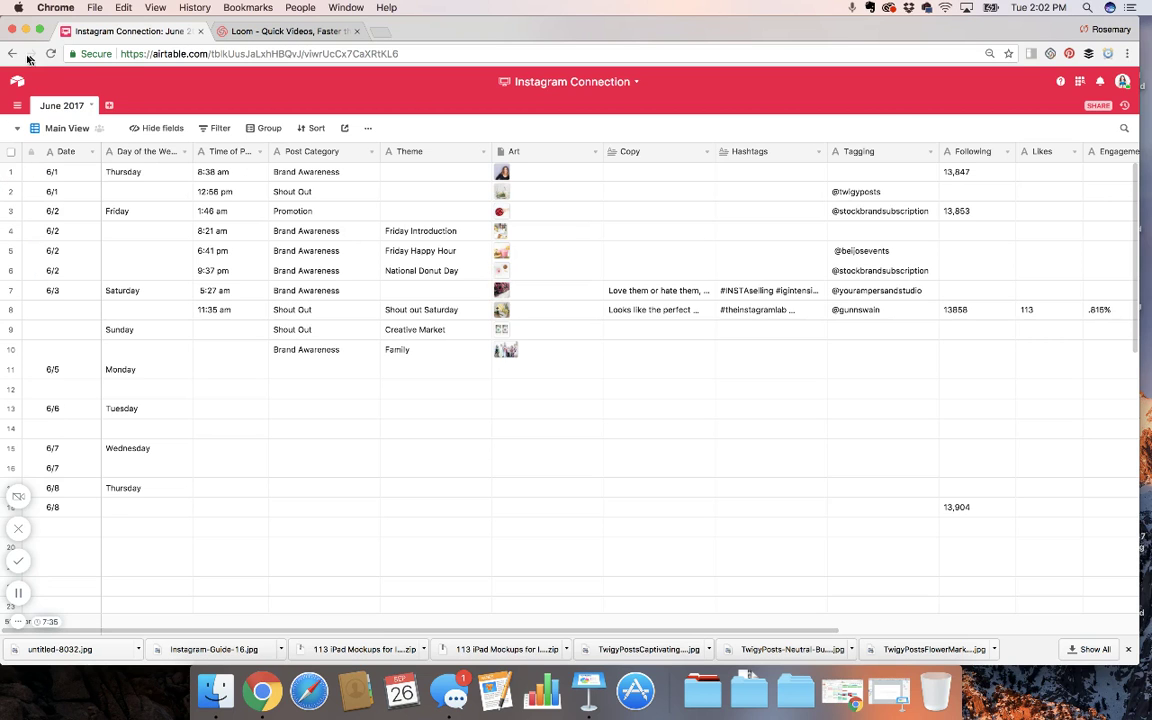
Step: Open the Instagram Hashtag Collections base and look through its client hashtag tables, including Wood Creations Hashtags and YEP Hashtags
{"action": "left_click", "coordinate": [17, 86]}
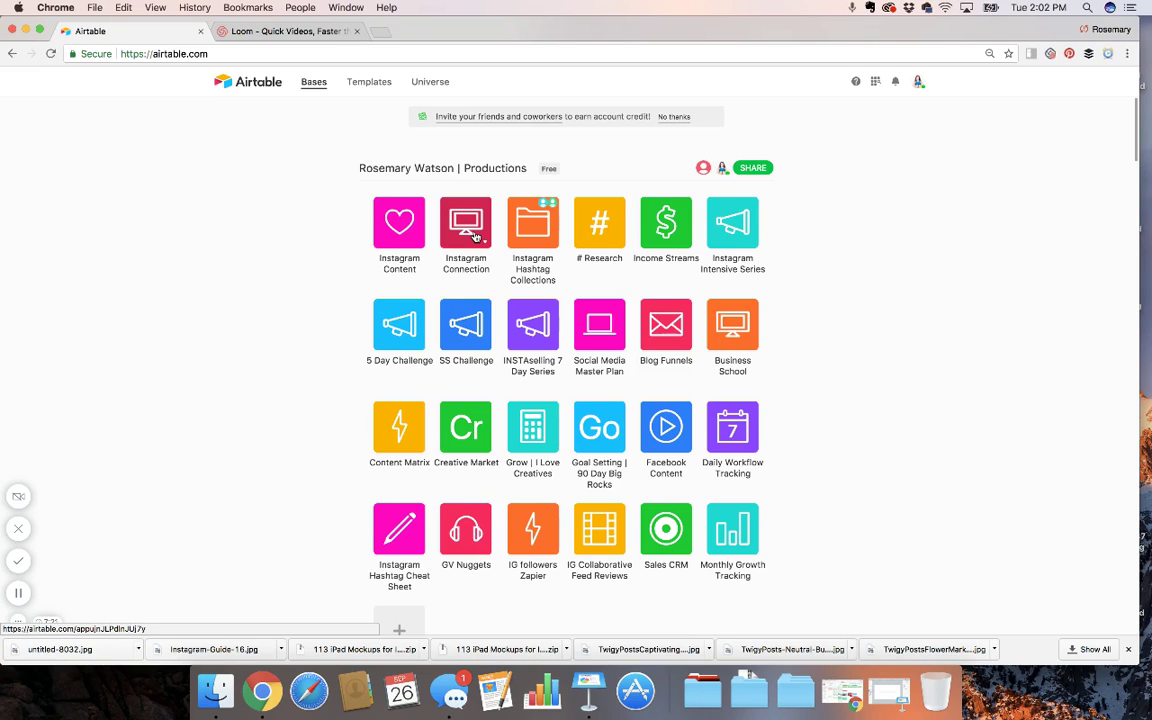
{"action": "left_click", "coordinate": [534, 231]}
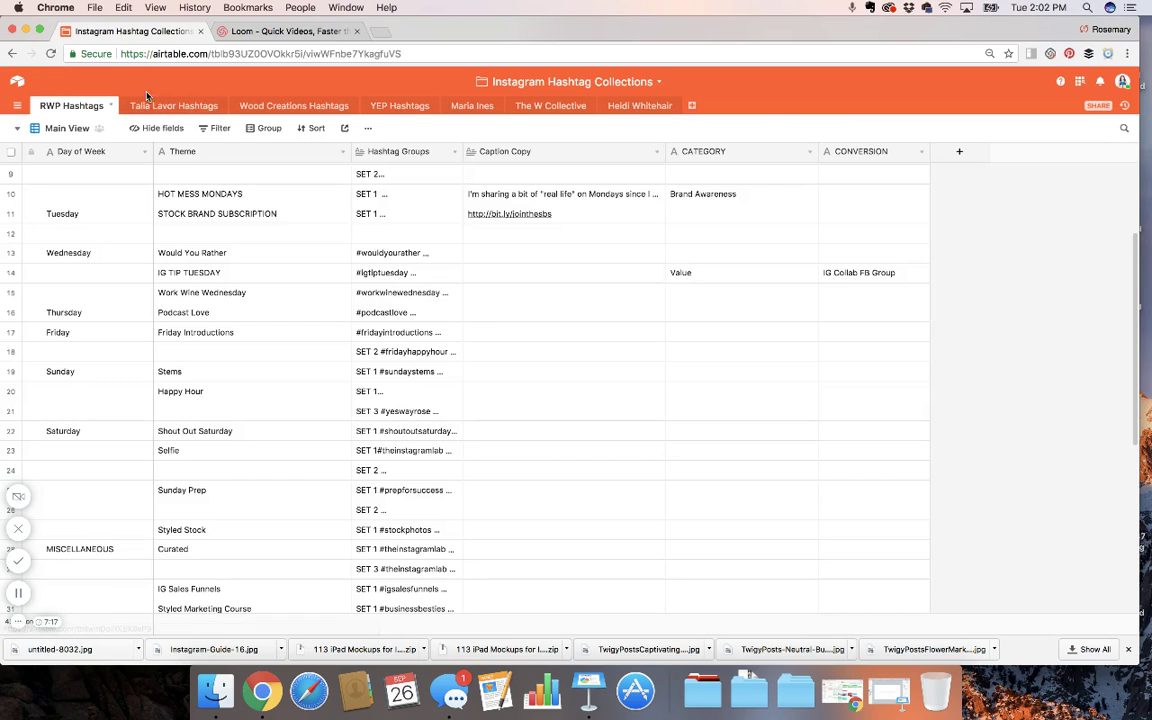
{"action": "left_click", "coordinate": [172, 105]}
{"action": "left_click", "coordinate": [280, 105]}
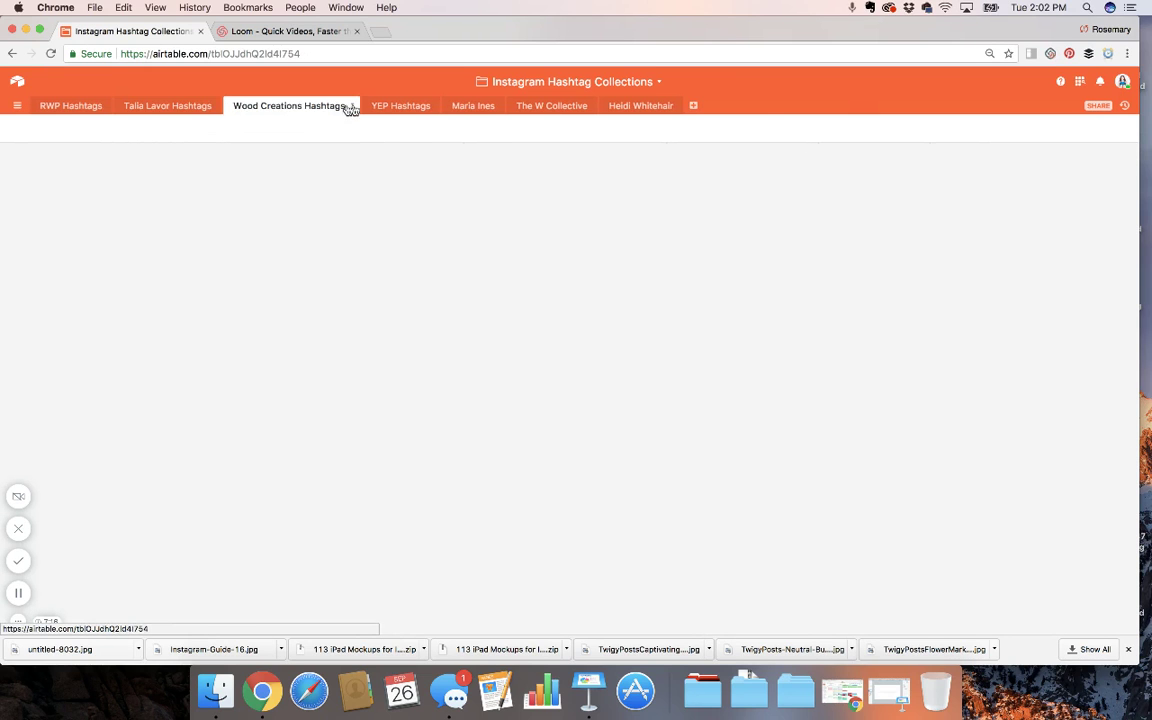
{"action": "left_click", "coordinate": [404, 106]}
{"action": "left_click", "coordinate": [471, 107]}
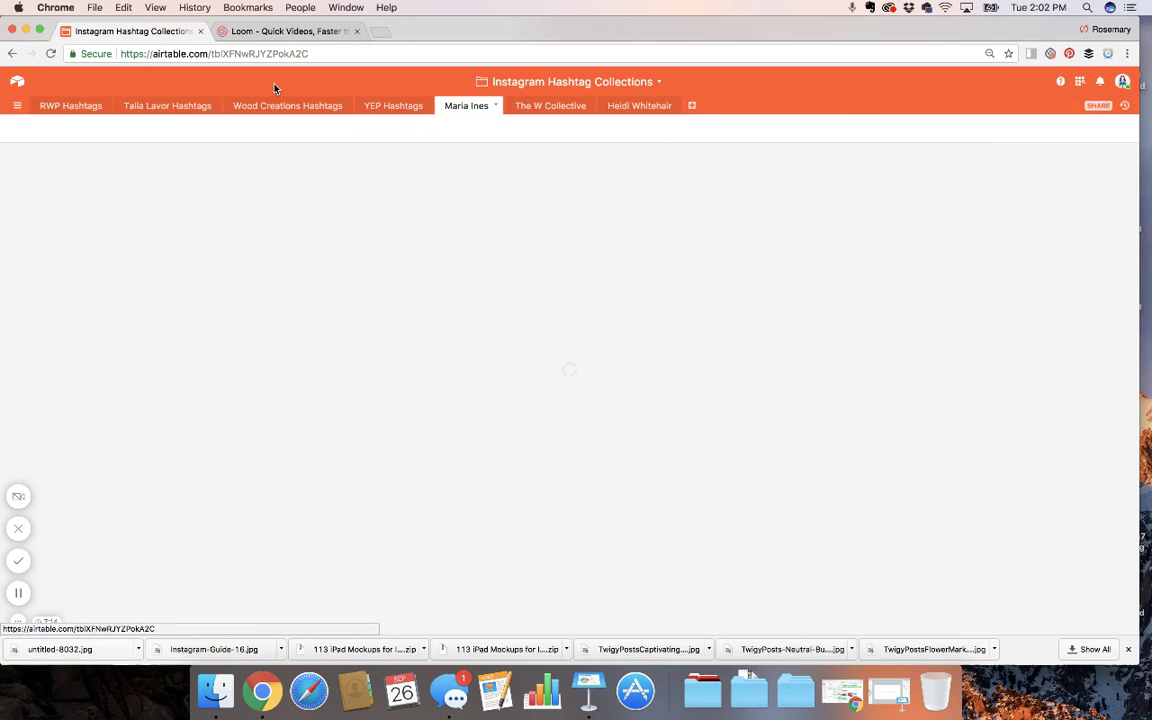
Step: In the RWP Hashtags table, view the full hashtag set for HOT MESS MONDAYS and examine the remaining themes
{"action": "left_click", "coordinate": [78, 108]}
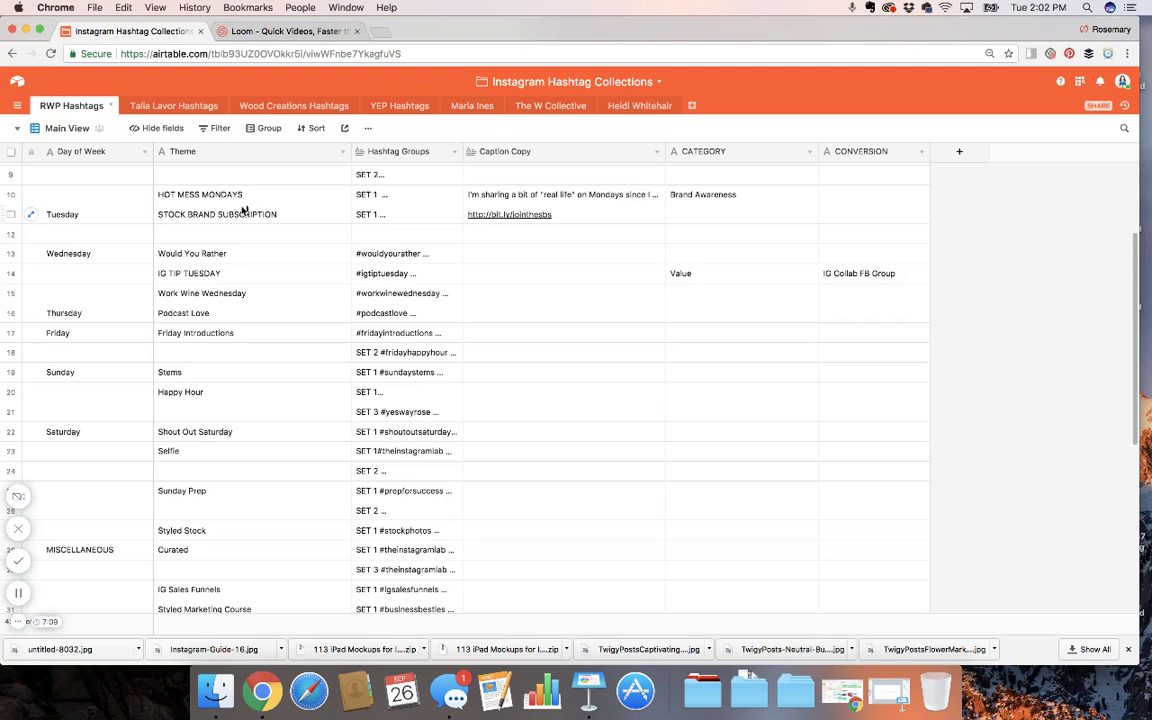
{"action": "left_click", "coordinate": [396, 197]}
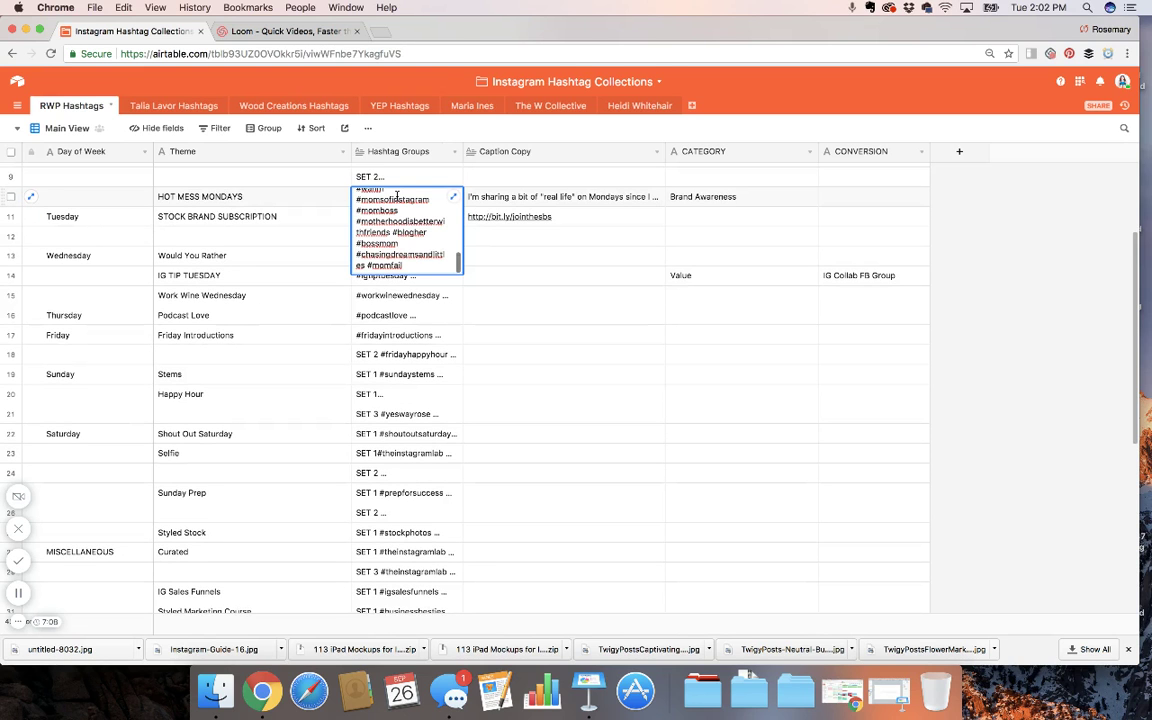
{"action": "scroll", "coordinate": [404, 397], "scroll_direction": "down", "scroll_amount": 8}
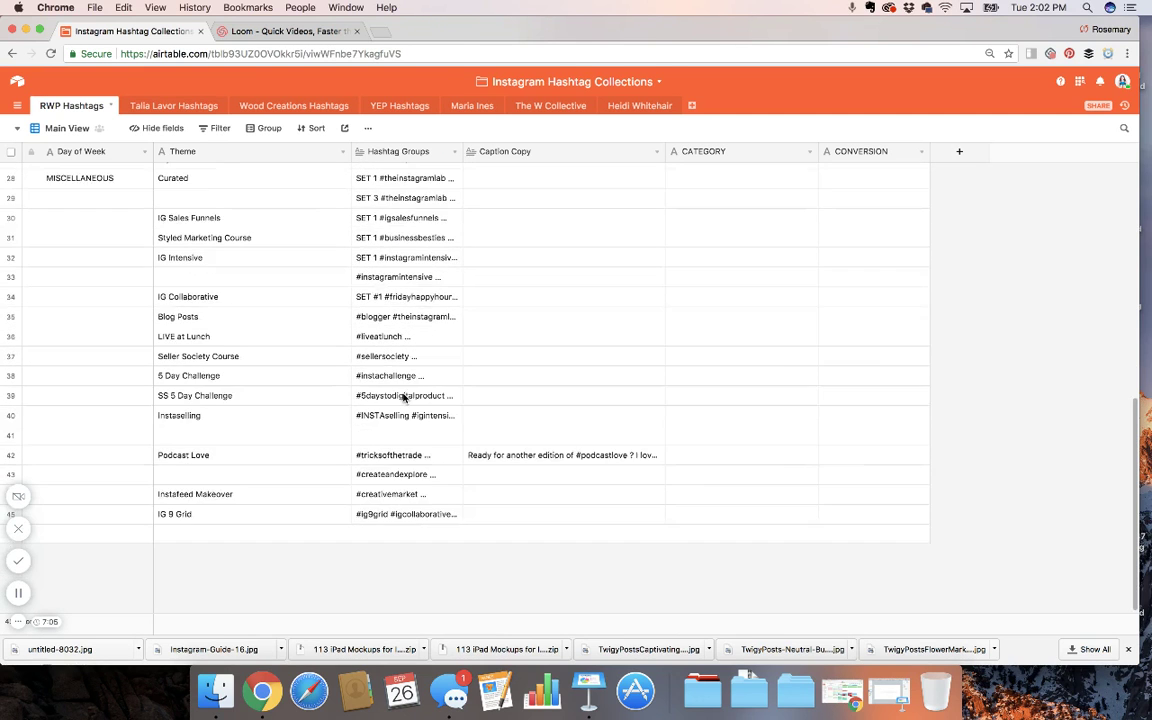
{"action": "scroll", "coordinate": [404, 397], "scroll_direction": "up", "scroll_amount": 10}
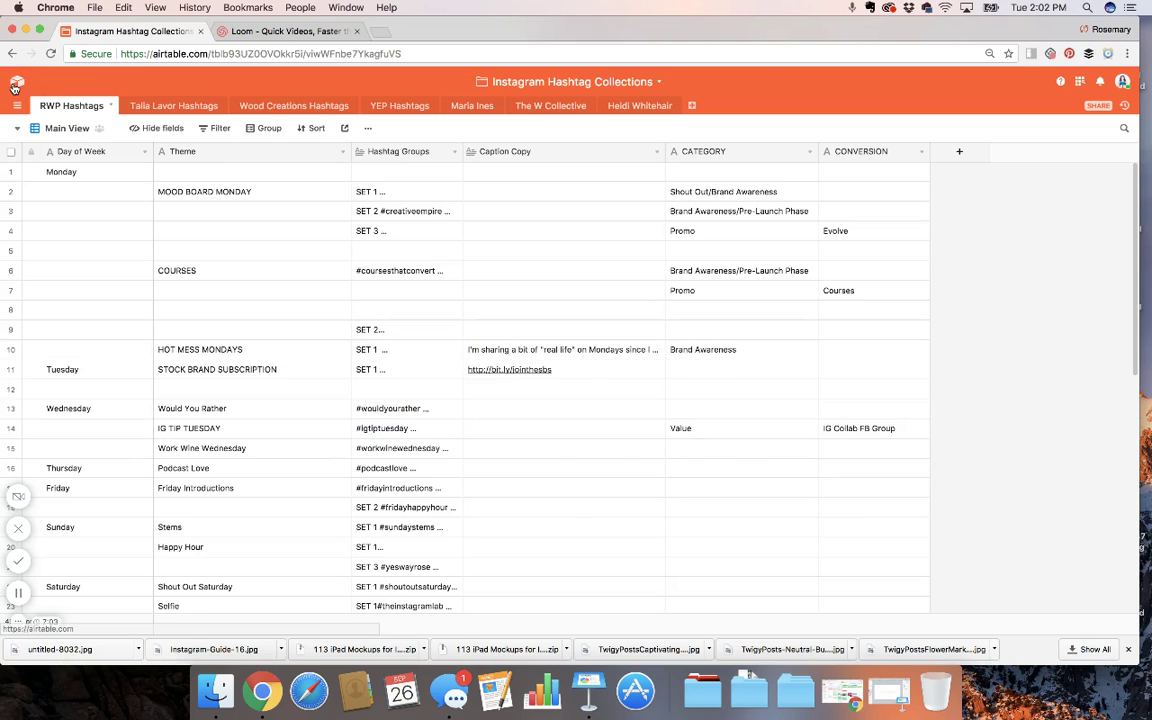
Step: Open the # Research base and examine the hashtags with their density and audience
{"action": "left_click", "coordinate": [14, 86]}
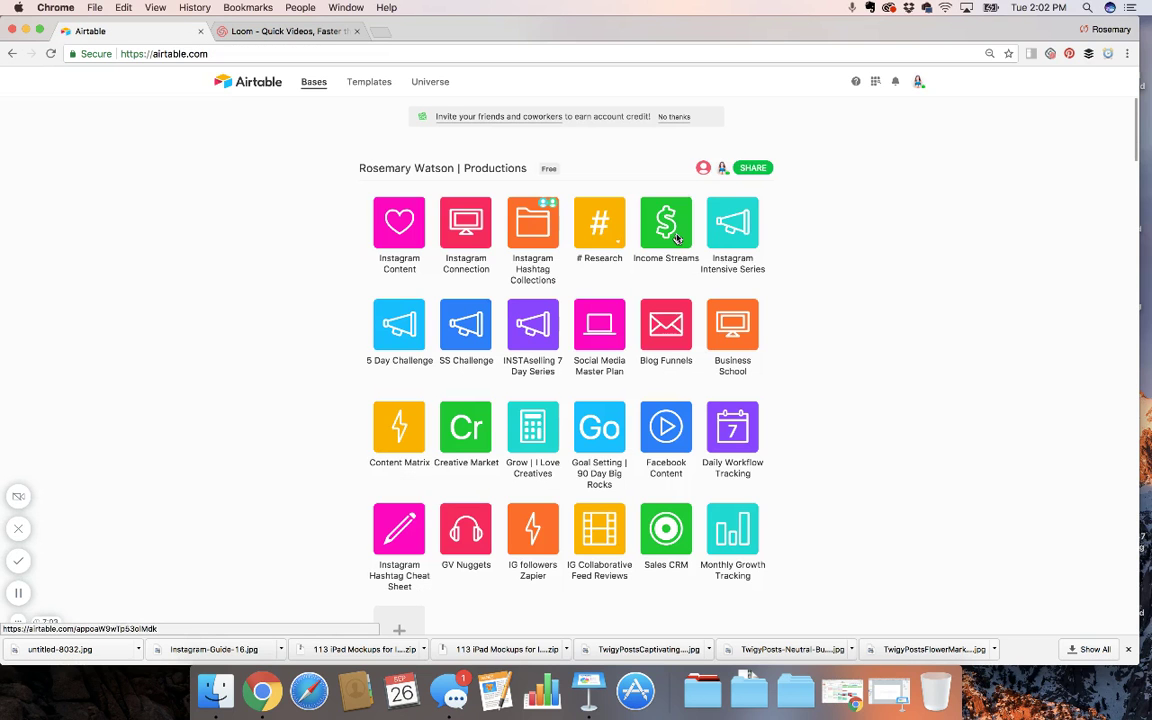
{"action": "left_click", "coordinate": [586, 220]}
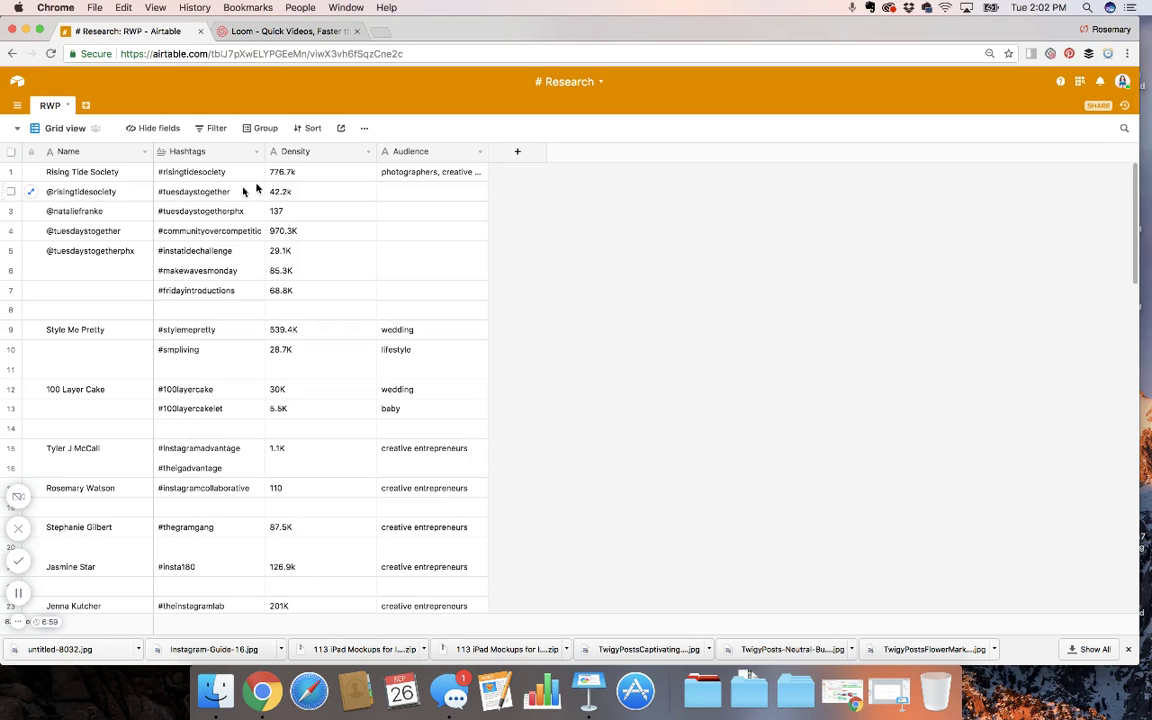
{"action": "scroll", "coordinate": [69, 255], "scroll_direction": "down", "scroll_amount": 2}
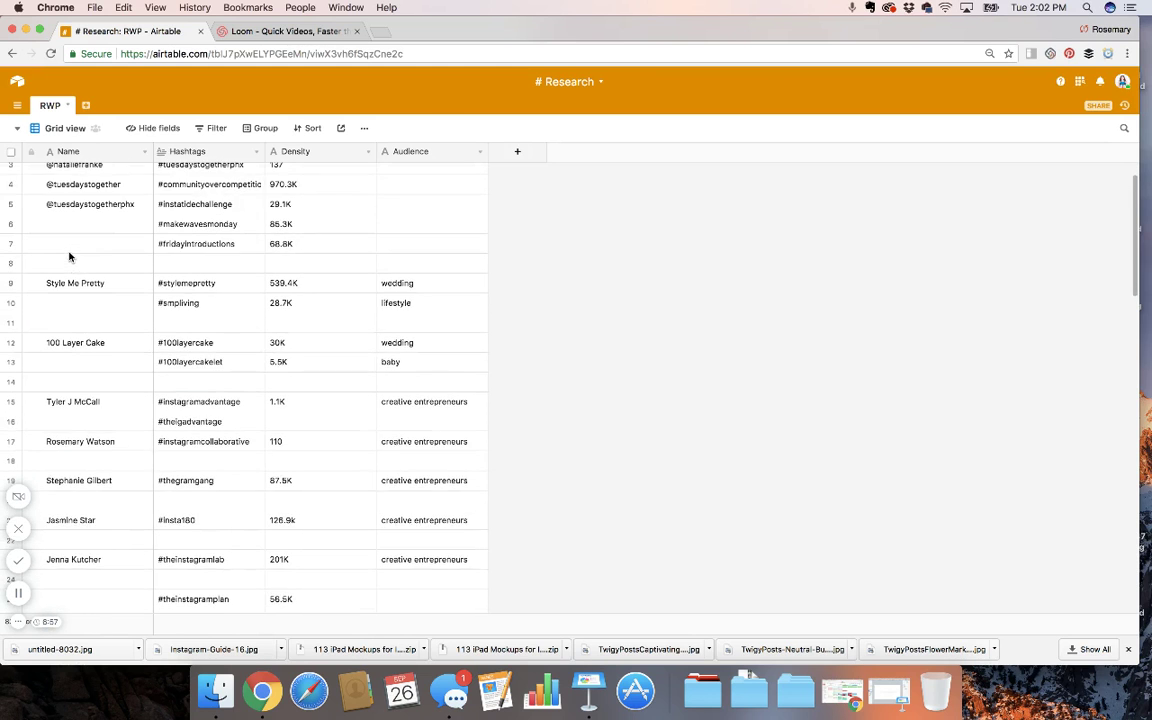
{"action": "scroll", "coordinate": [69, 257], "scroll_direction": "up", "scroll_amount": 2}
{"action": "left_click", "coordinate": [182, 256]}
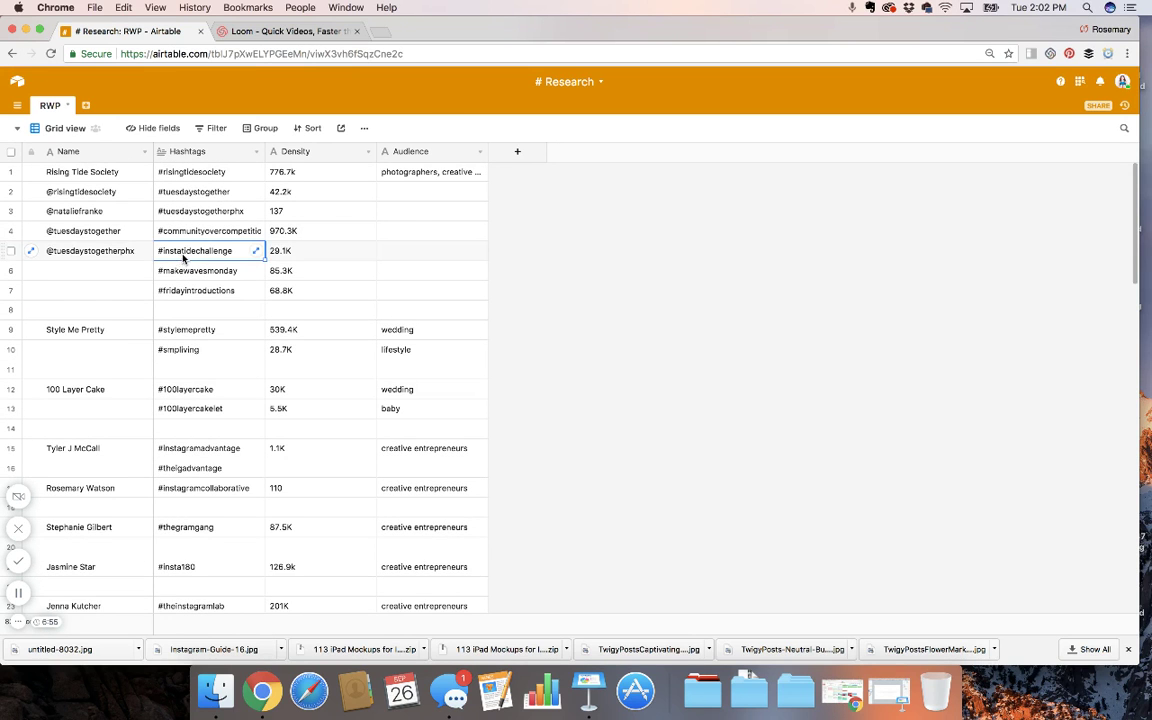
{"action": "scroll", "coordinate": [84, 521], "scroll_direction": "down", "scroll_amount": 3}
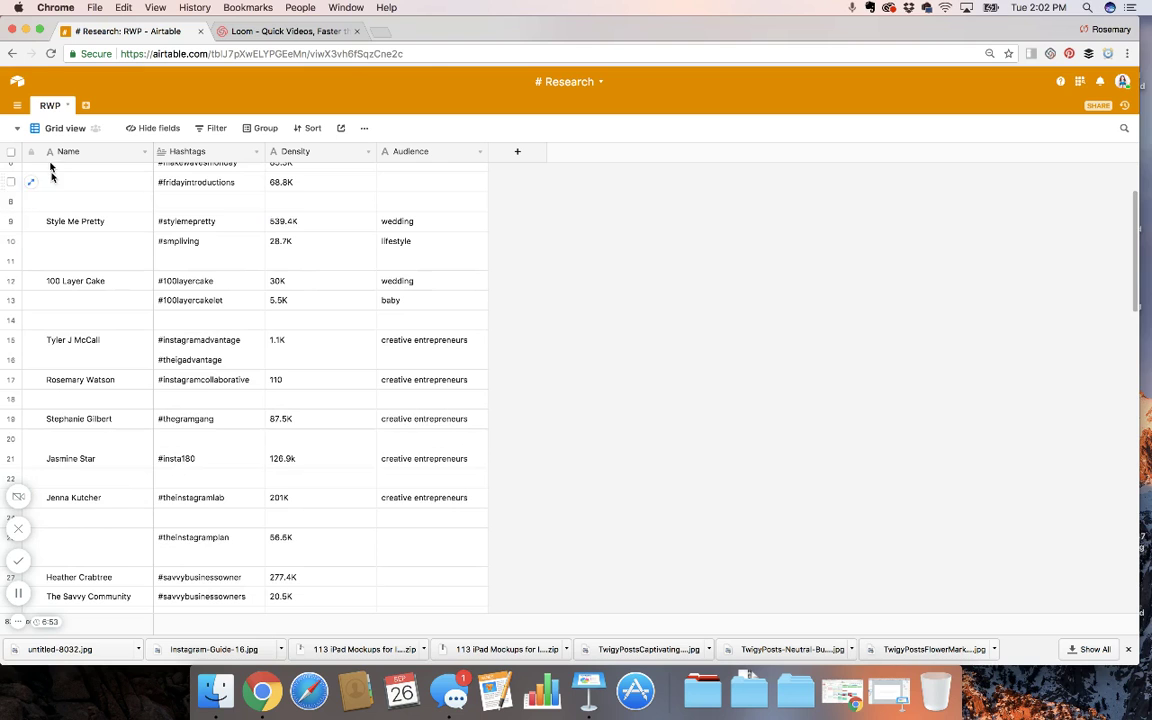
Step: View the Instagram Intensive Series base and the GV Nuggets base
{"action": "left_click", "coordinate": [20, 84]}
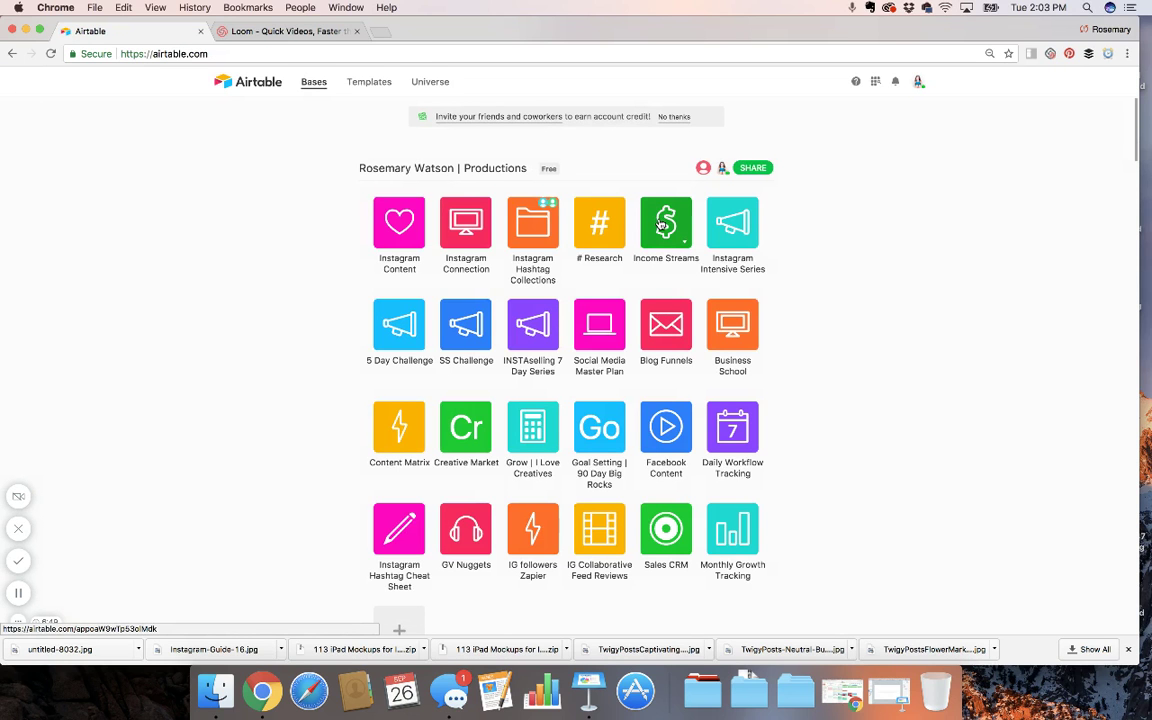
{"action": "left_click", "coordinate": [745, 226]}
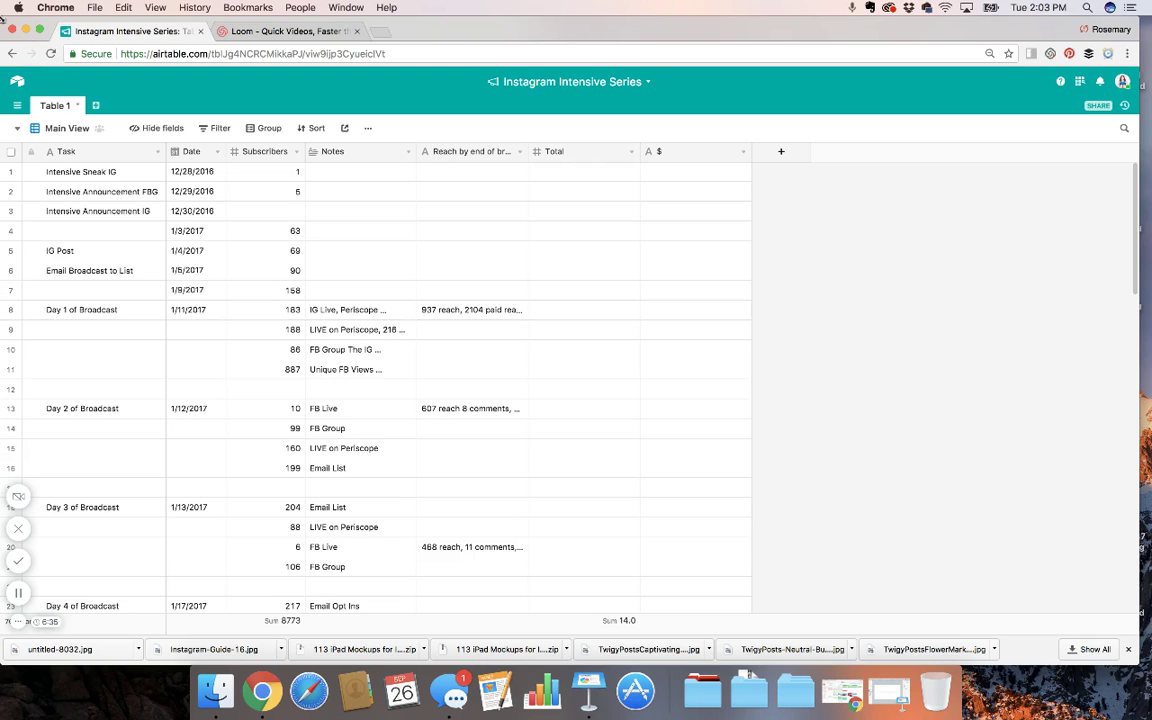
{"action": "left_click", "coordinate": [19, 83]}
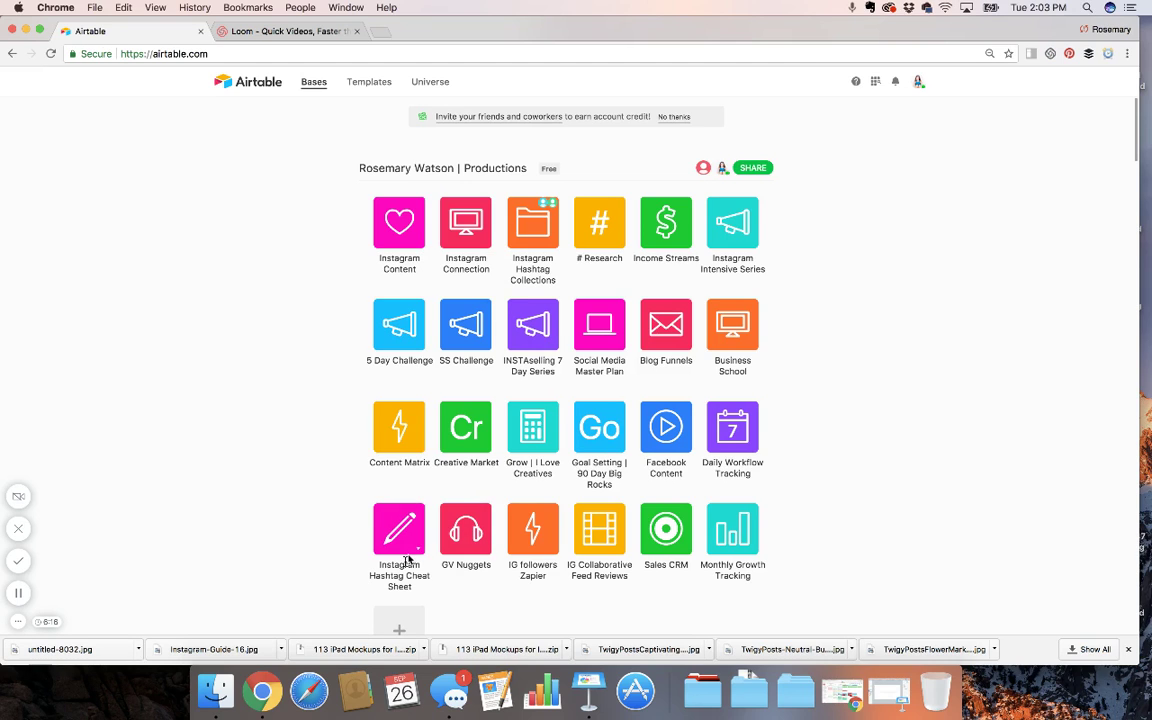
{"action": "left_click", "coordinate": [466, 530]}
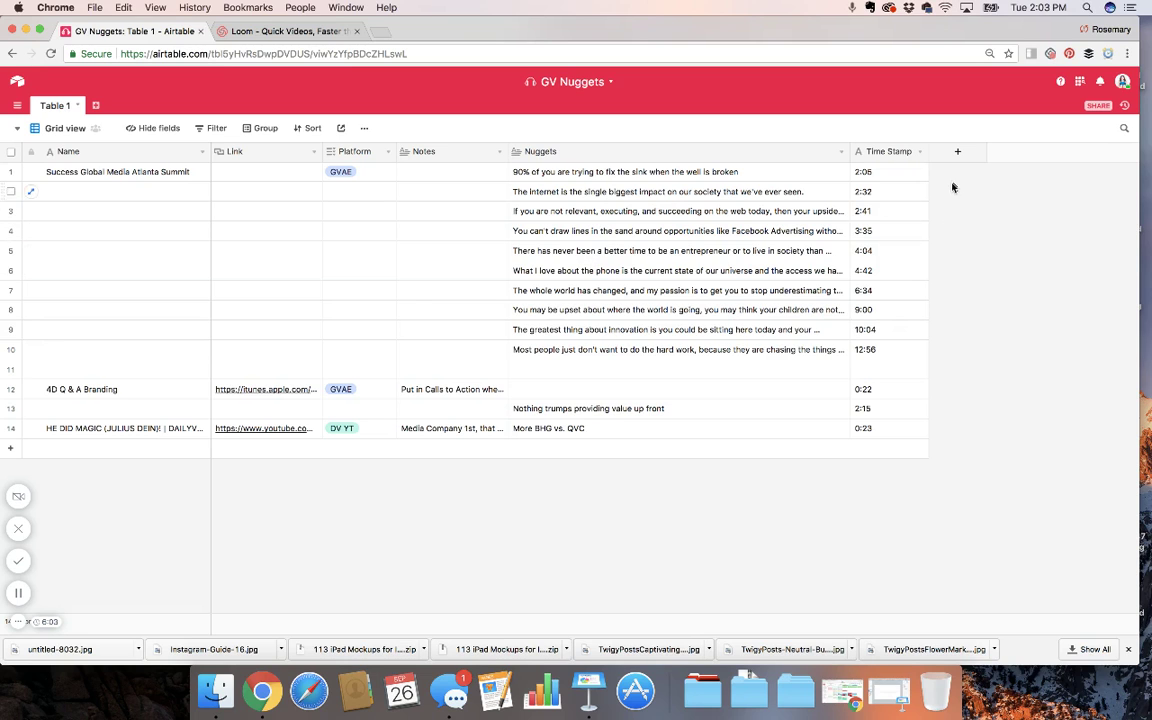
Step: Find the Content Nuggets base among the client workspaces, open it and examine the day-by-day headlines and notes in its Growth table
{"action": "left_click", "coordinate": [24, 89]}
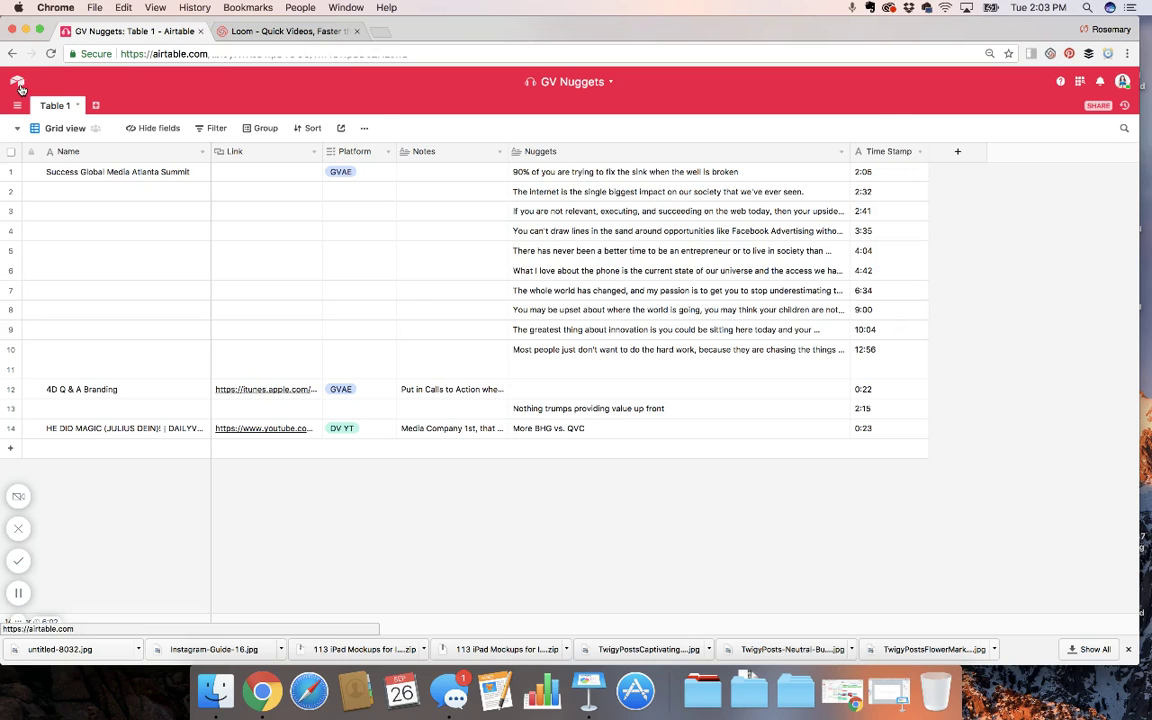
{"action": "scroll", "coordinate": [555, 399], "scroll_direction": "down", "scroll_amount": 12}
{"action": "scroll", "coordinate": [557, 401], "scroll_direction": "down", "scroll_amount": 8}
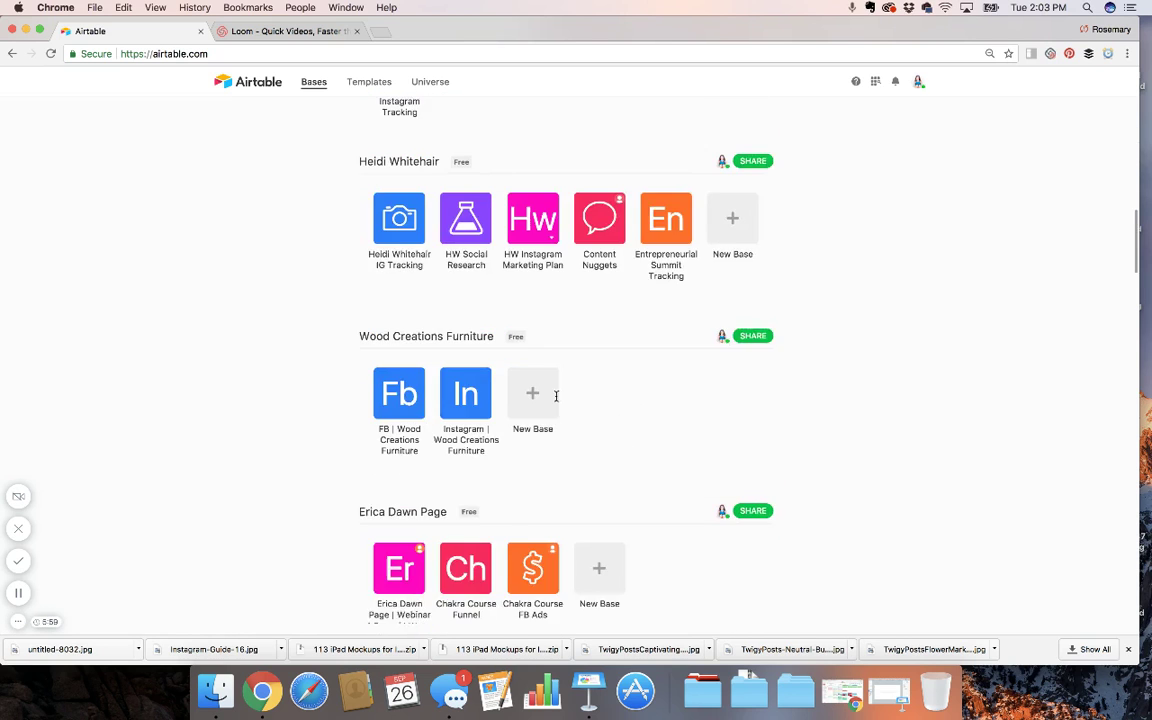
{"action": "scroll", "coordinate": [565, 380], "scroll_direction": "up", "scroll_amount": 2}
{"action": "left_click", "coordinate": [608, 244]}
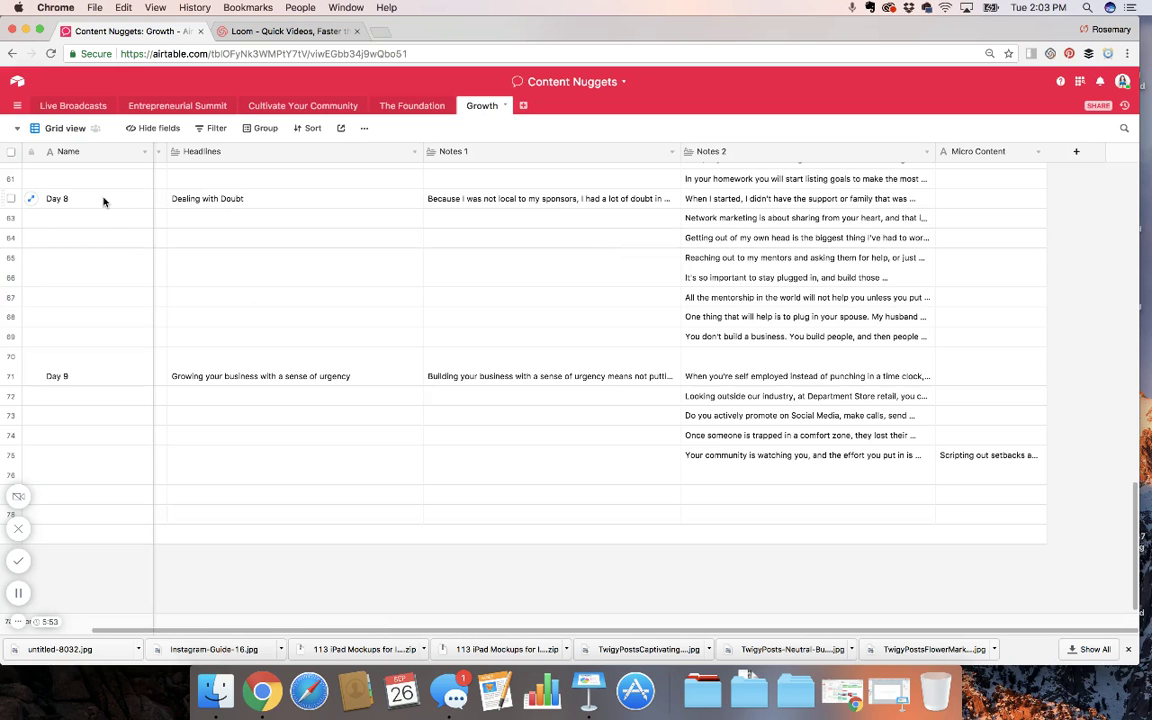
{"action": "scroll", "coordinate": [718, 240], "scroll_direction": "up", "scroll_amount": 10}
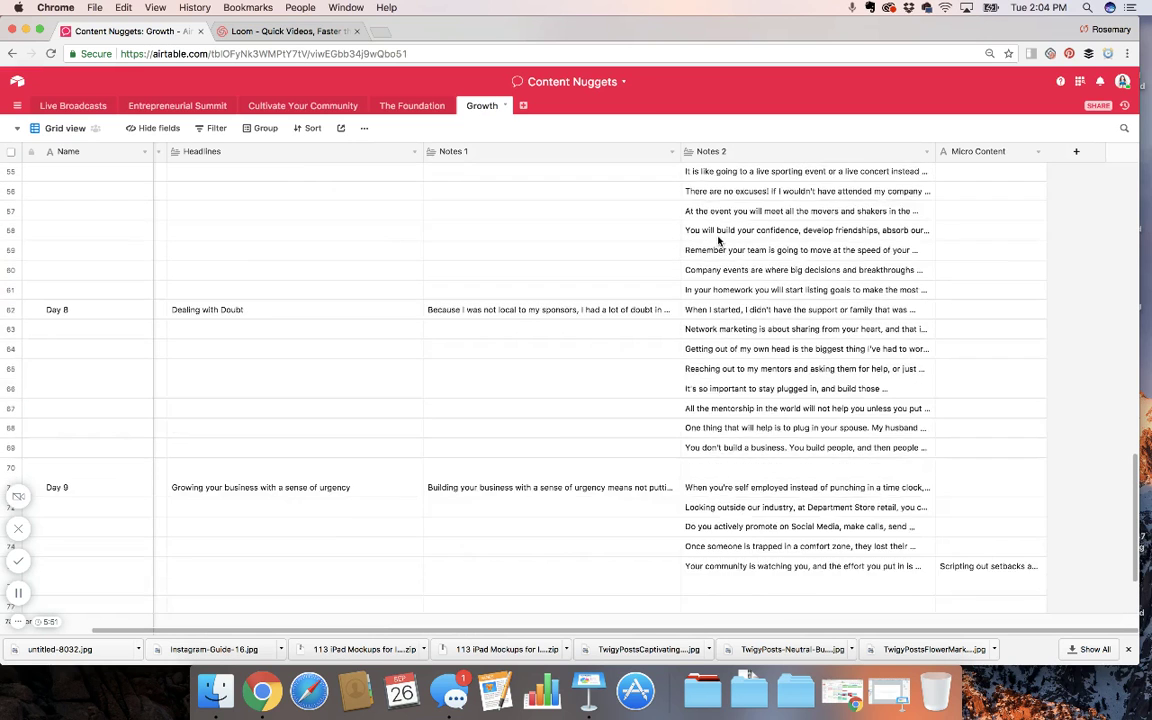
{"action": "scroll", "coordinate": [718, 240], "scroll_direction": "down", "scroll_amount": 10}
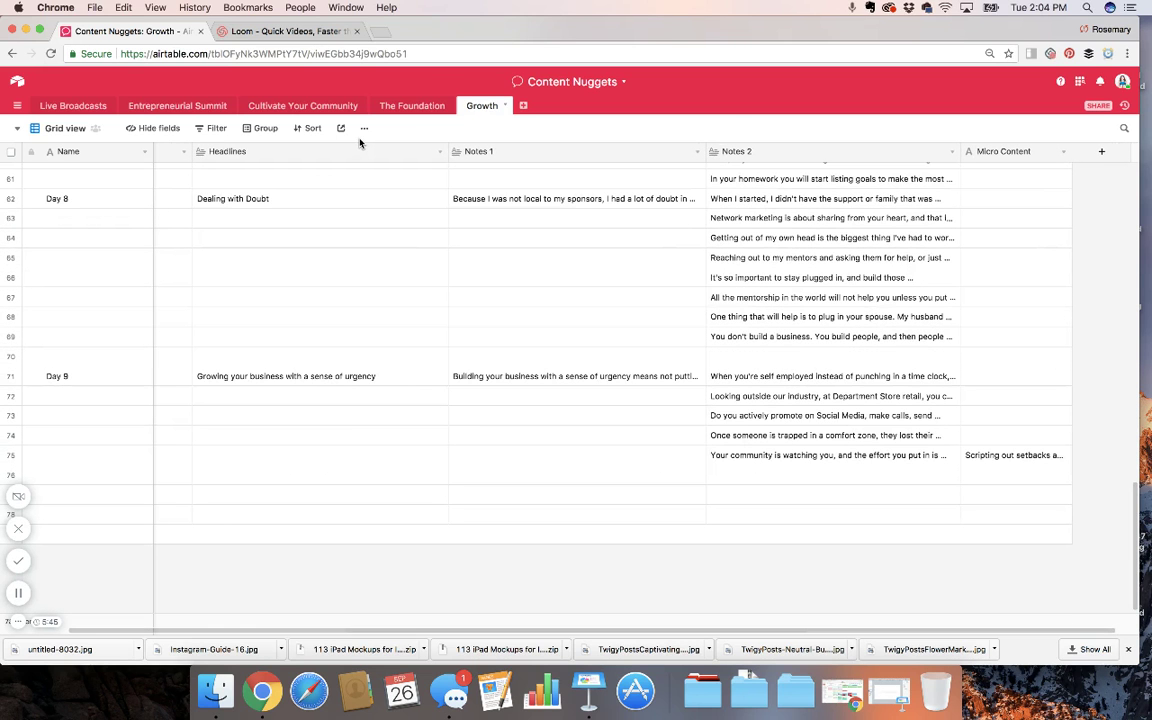
Step: Open the IG followers Zapier base from the bases overview and examine the list of follower handles and full names to its end
{"action": "left_click", "coordinate": [16, 86]}
{"action": "scroll", "coordinate": [410, 290], "scroll_direction": "up", "scroll_amount": 15}
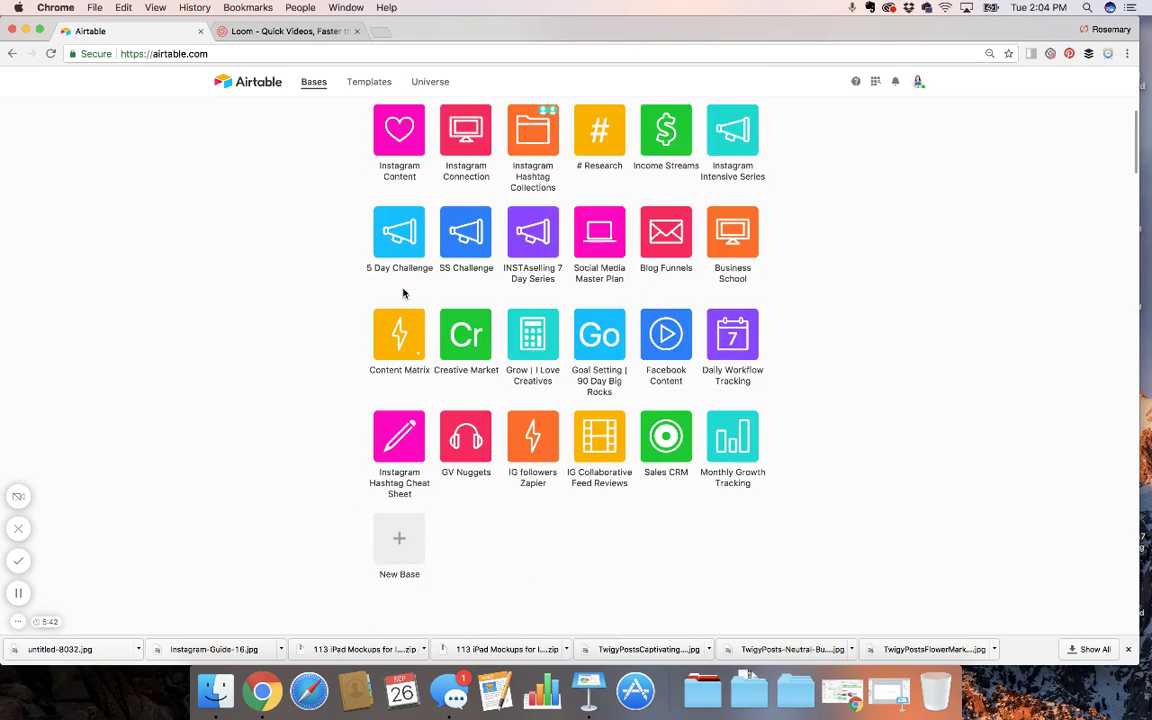
{"action": "scroll", "coordinate": [533, 355], "scroll_direction": "down", "scroll_amount": 5}
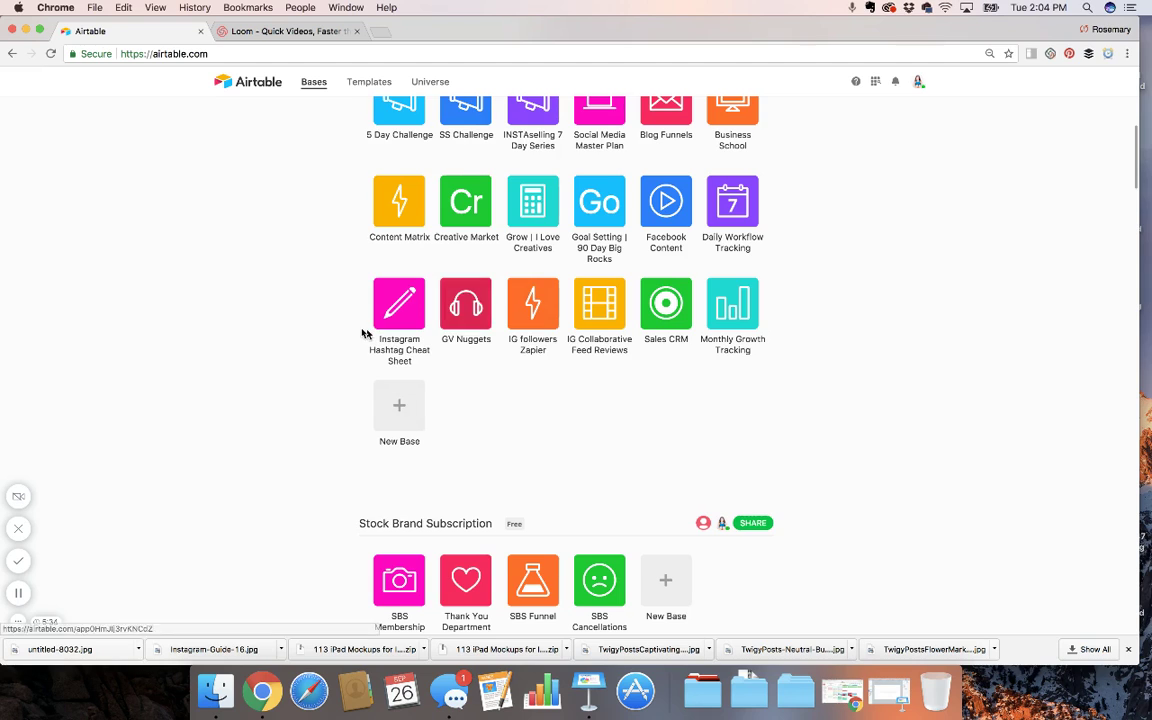
{"action": "left_click", "coordinate": [537, 291]}
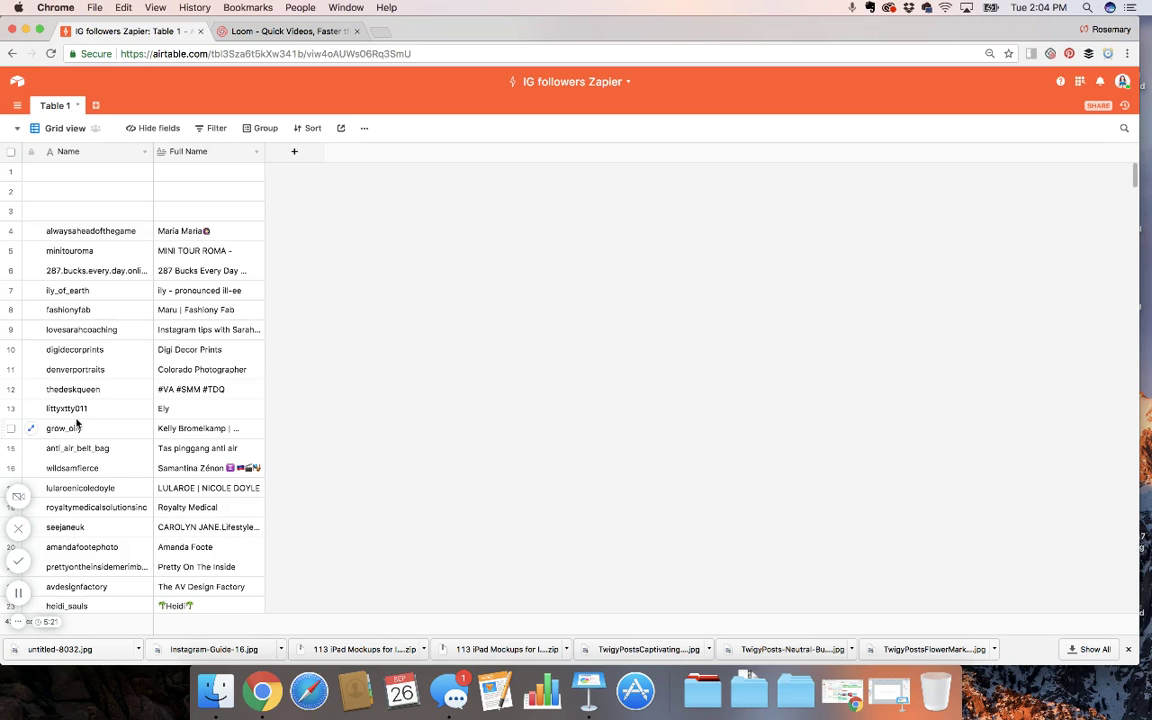
{"action": "scroll", "coordinate": [77, 424], "scroll_direction": "down", "scroll_amount": 10}
{"action": "scroll", "coordinate": [77, 424], "scroll_direction": "down", "scroll_amount": 15}
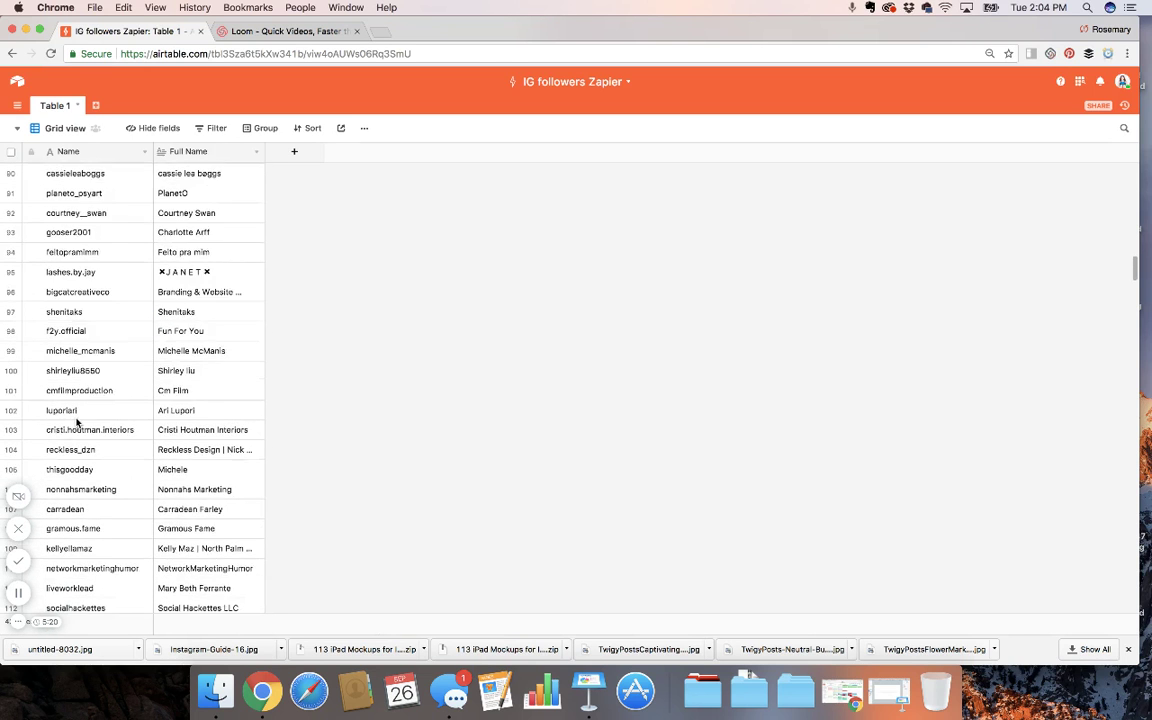
{"action": "scroll", "coordinate": [77, 424], "scroll_direction": "down", "scroll_amount": 15}
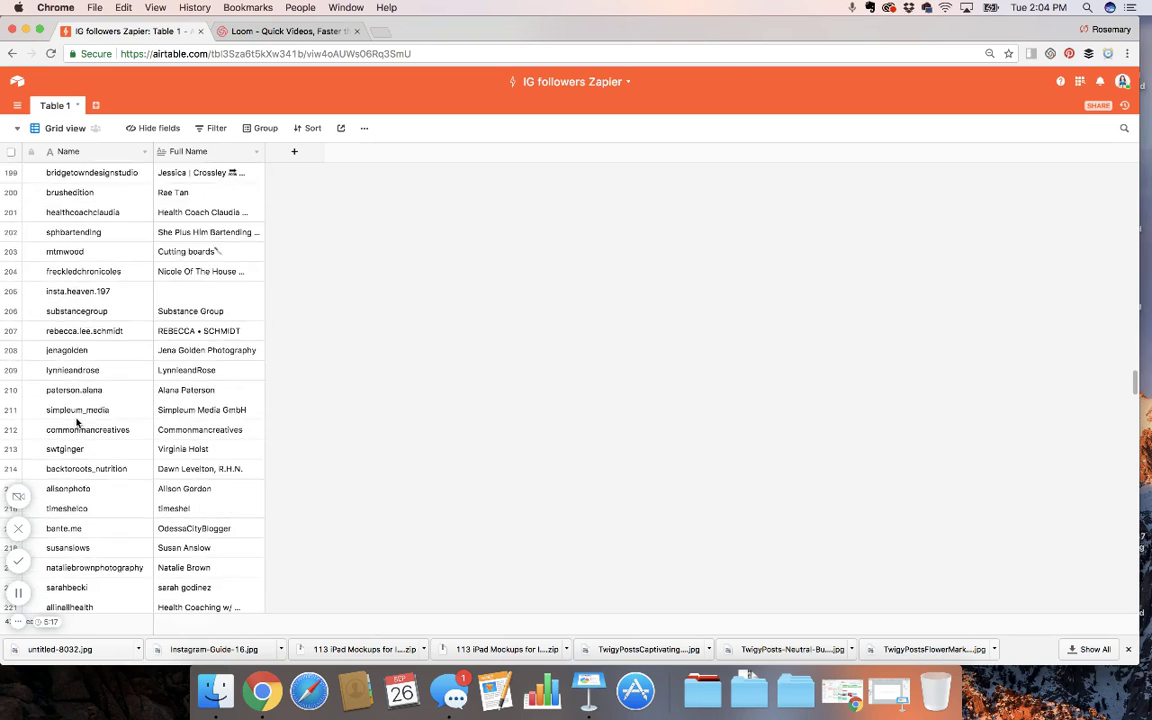
{"action": "scroll", "coordinate": [80, 311], "scroll_direction": "down", "scroll_amount": 18}
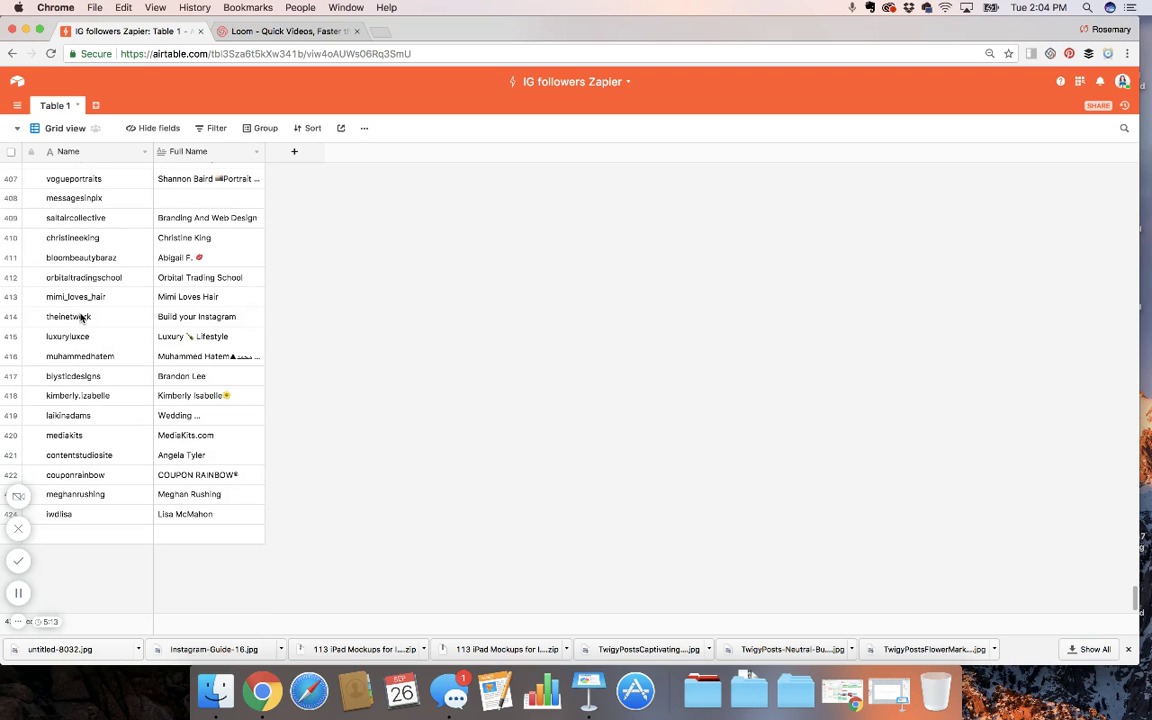
Step: Open the IG Collaborative Feed Reviews base and examine the dated schedule of members, Instagram links and posting checkboxes
{"action": "left_click", "coordinate": [17, 81]}
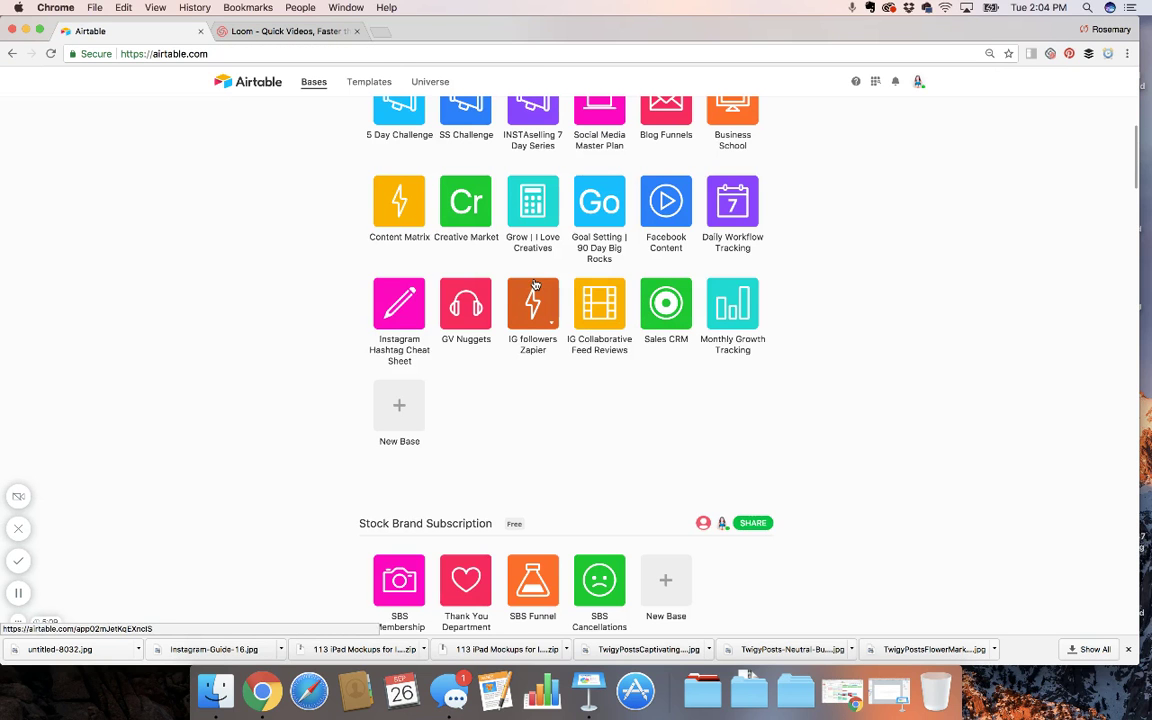
{"action": "left_click", "coordinate": [597, 302]}
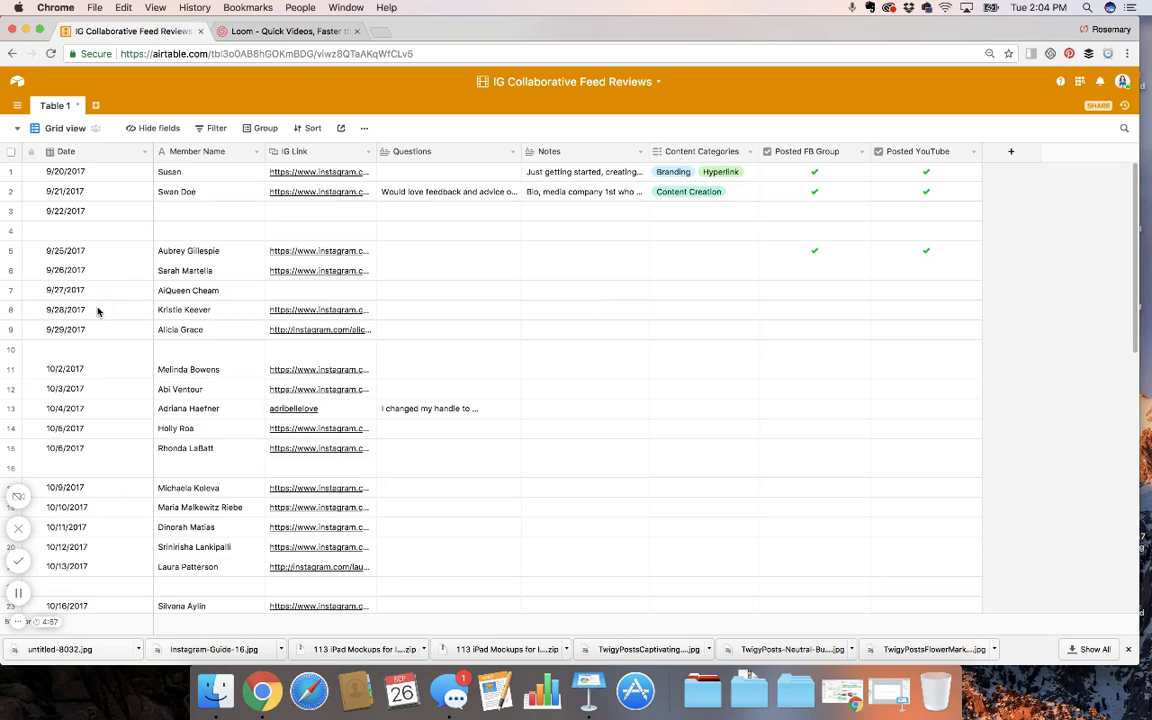
{"action": "scroll", "coordinate": [190, 396], "scroll_direction": "down", "scroll_amount": 15}
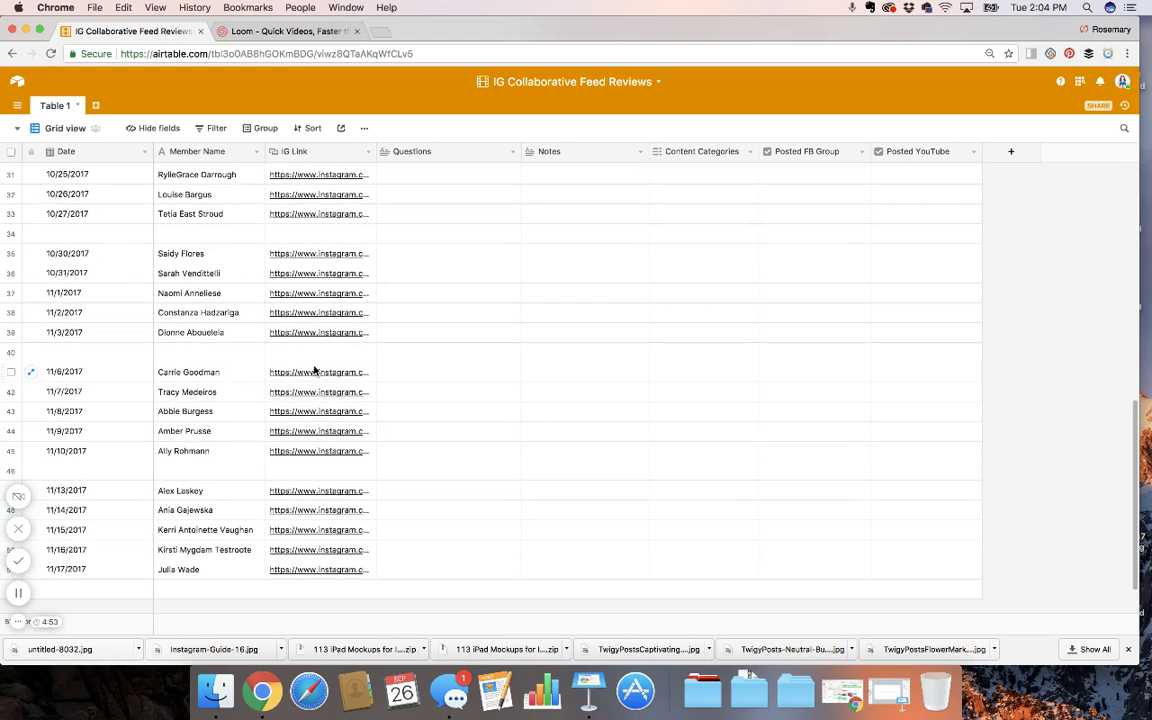
{"action": "scroll", "coordinate": [316, 365], "scroll_direction": "up", "scroll_amount": 15}
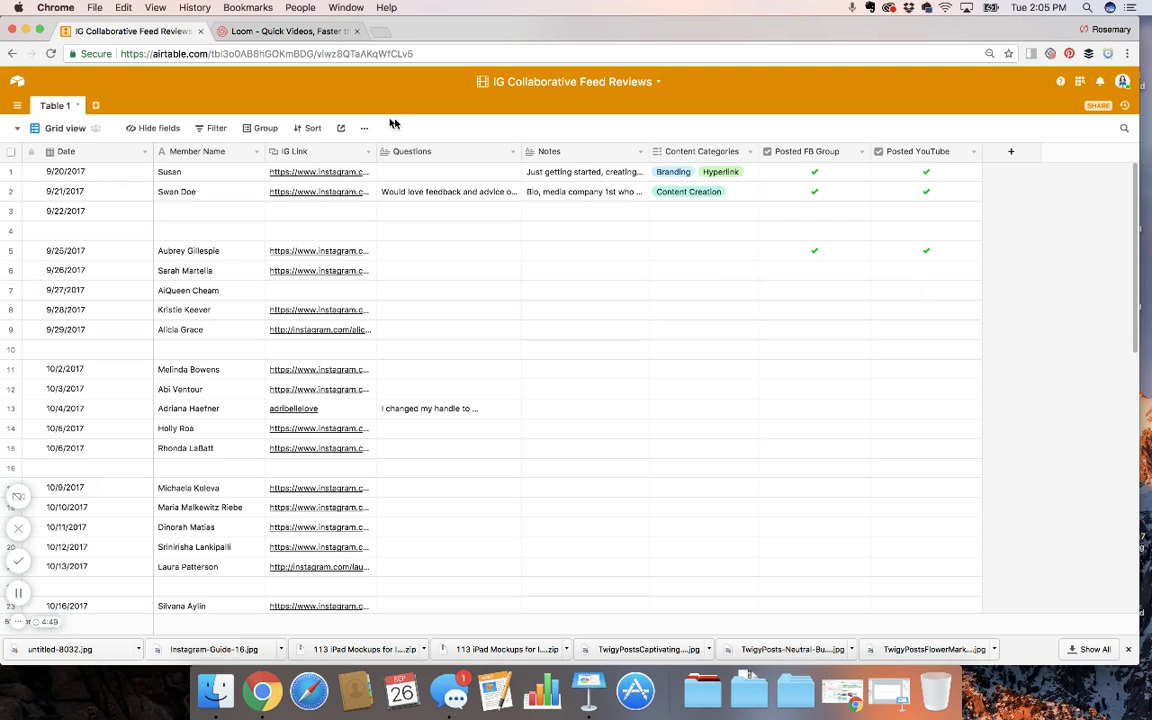
Step: Return to the bases overview and examine how bases are grouped in the main Productions workspace and the Stock Brand Subscription workspace
{"action": "left_click", "coordinate": [15, 88]}
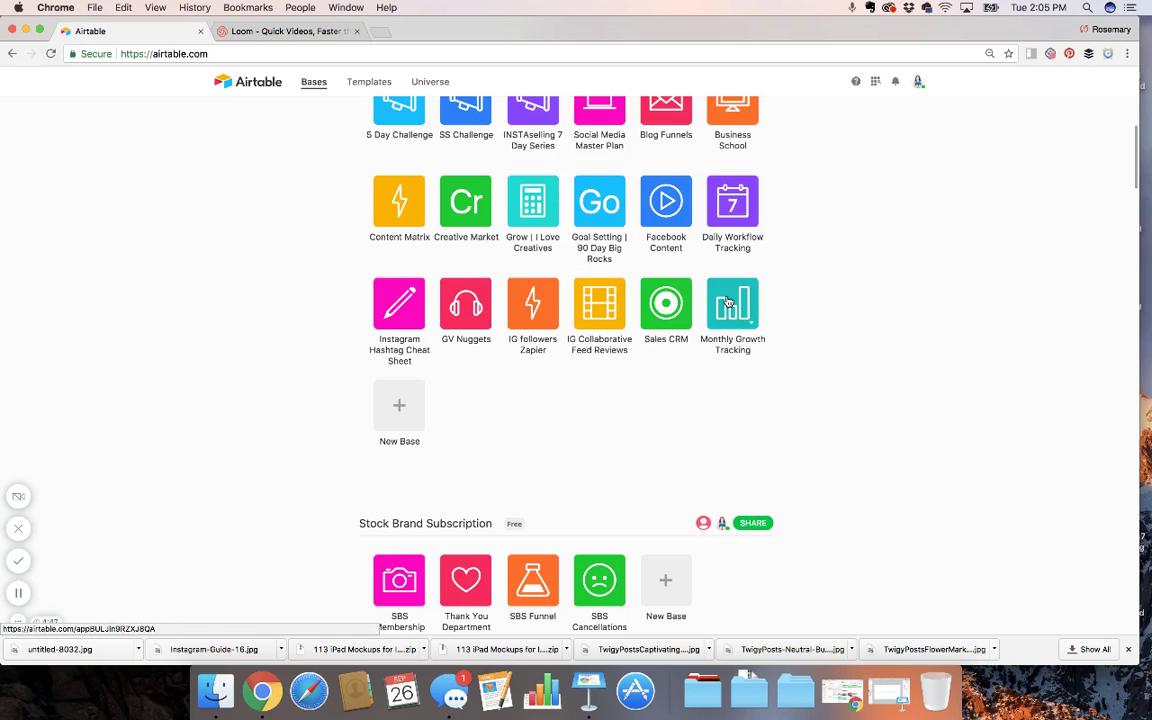
{"action": "scroll", "coordinate": [649, 292], "scroll_direction": "up", "scroll_amount": 1}
{"action": "scroll", "coordinate": [649, 292], "scroll_direction": "up", "scroll_amount": 3}
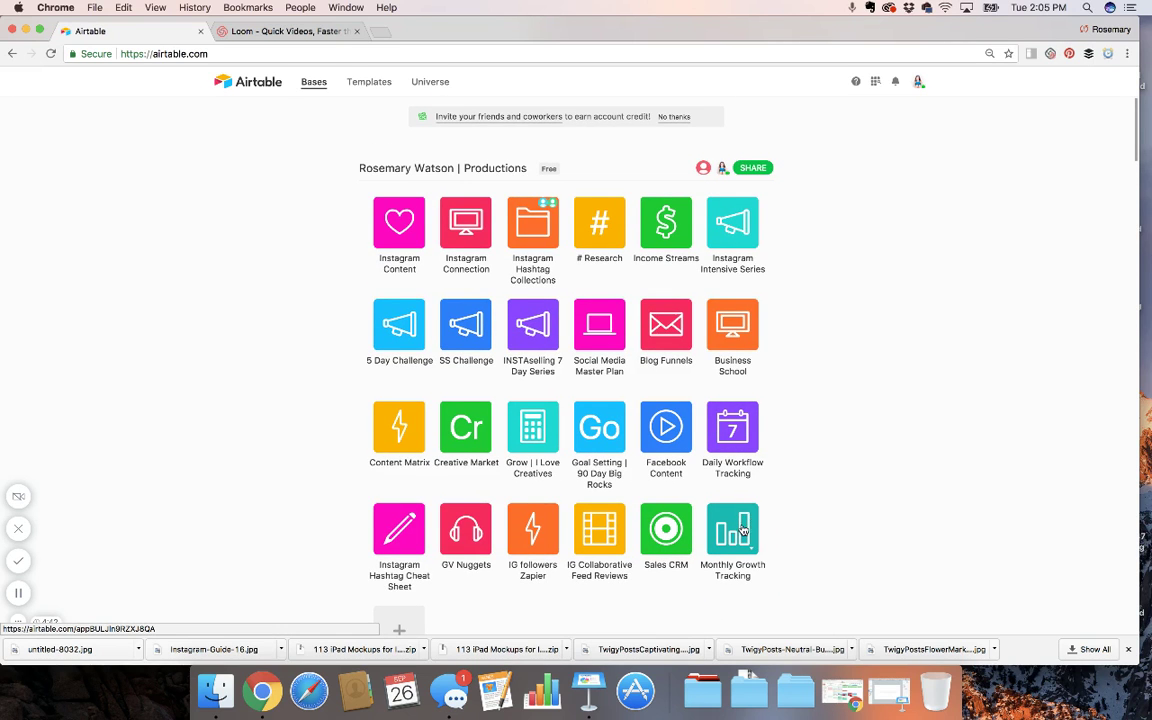
{"action": "scroll", "coordinate": [742, 531], "scroll_direction": "down", "scroll_amount": 5}
{"action": "scroll", "coordinate": [742, 530], "scroll_direction": "down", "scroll_amount": 3}
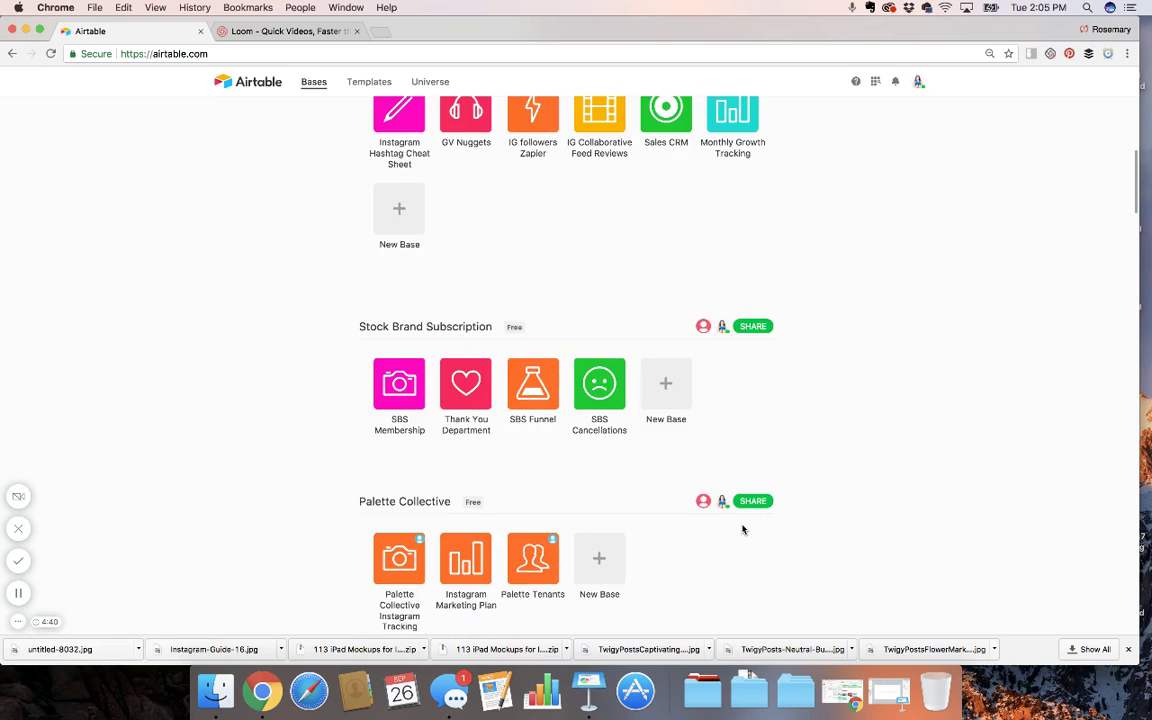
{"action": "scroll", "coordinate": [433, 209], "scroll_direction": "up", "scroll_amount": 8}
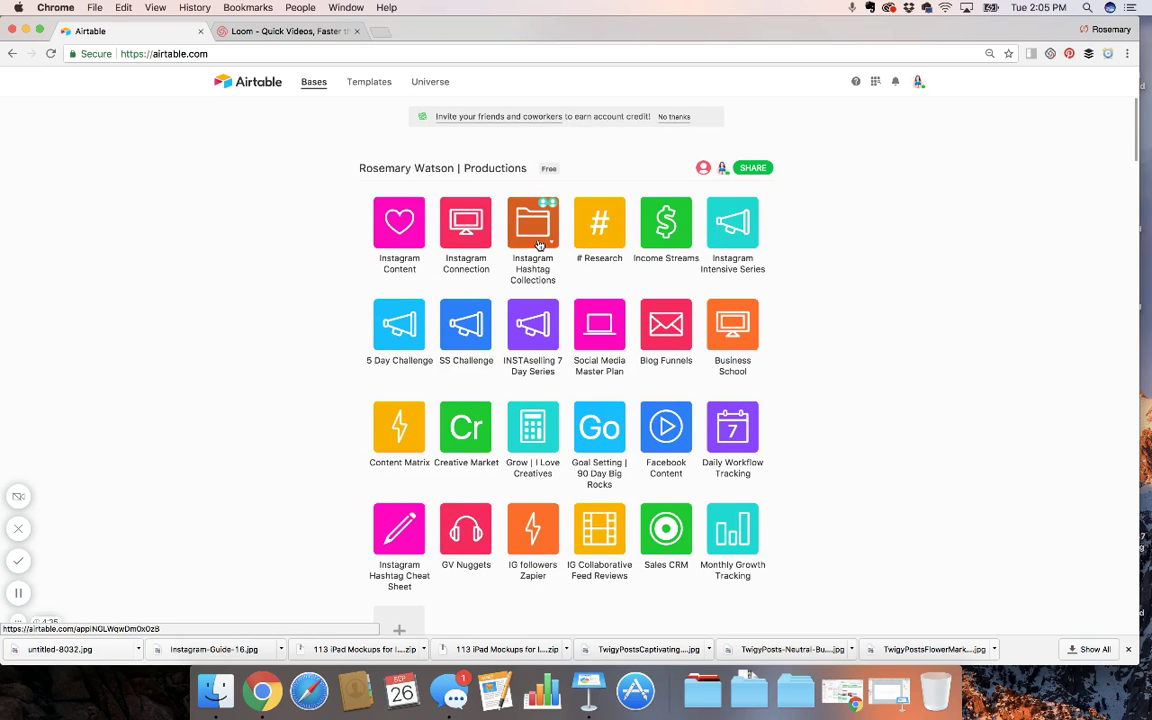
{"action": "scroll", "coordinate": [545, 406], "scroll_direction": "down", "scroll_amount": 5}
{"action": "scroll", "coordinate": [545, 406], "scroll_direction": "down", "scroll_amount": 3}
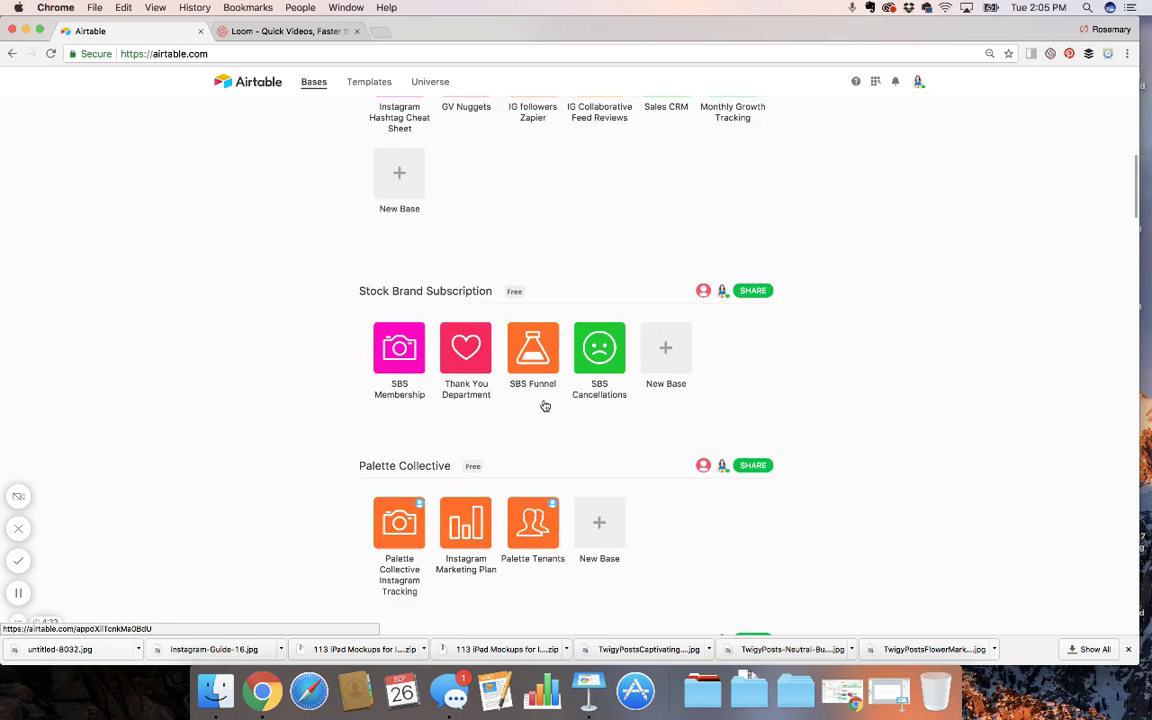
{"action": "scroll", "coordinate": [545, 406], "scroll_direction": "up", "scroll_amount": 8}
{"action": "scroll", "coordinate": [507, 298], "scroll_direction": "down", "scroll_amount": 4}
{"action": "scroll", "coordinate": [505, 330], "scroll_direction": "down", "scroll_amount": 5}
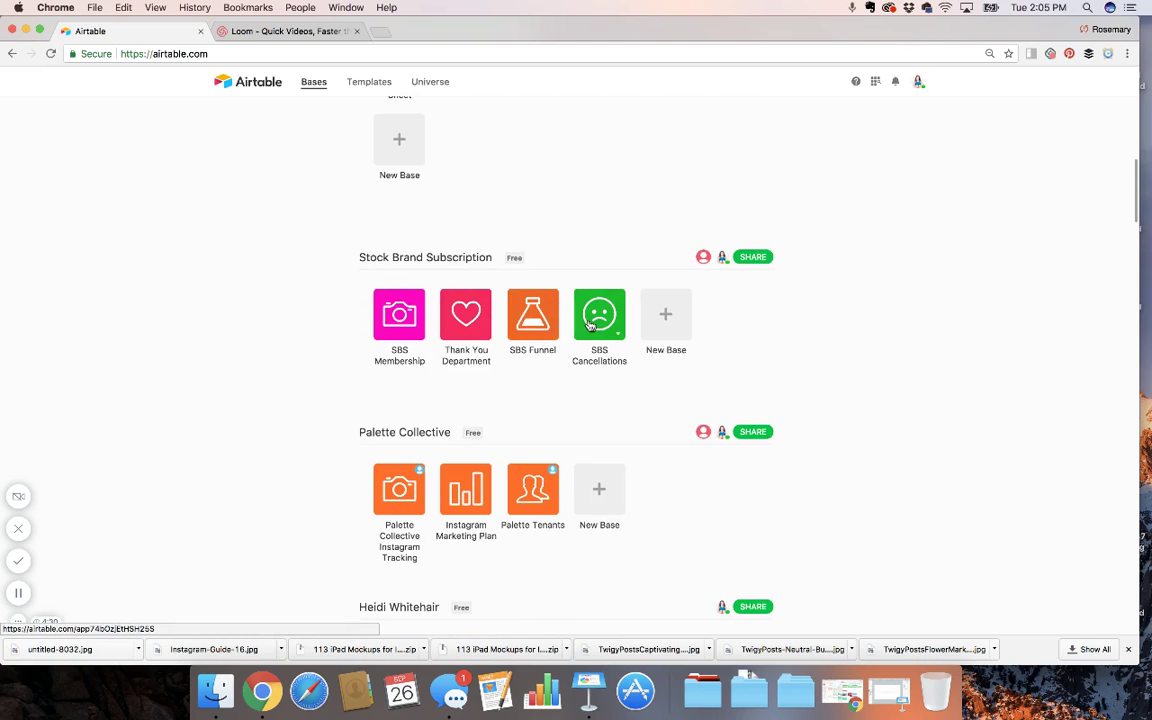
Step: Examine the client workspaces from Palette Collective through Wood Creations Furniture, Instagram Beta and Blushboxx to Templates
{"action": "scroll", "coordinate": [490, 300], "scroll_direction": "down", "scroll_amount": 4}
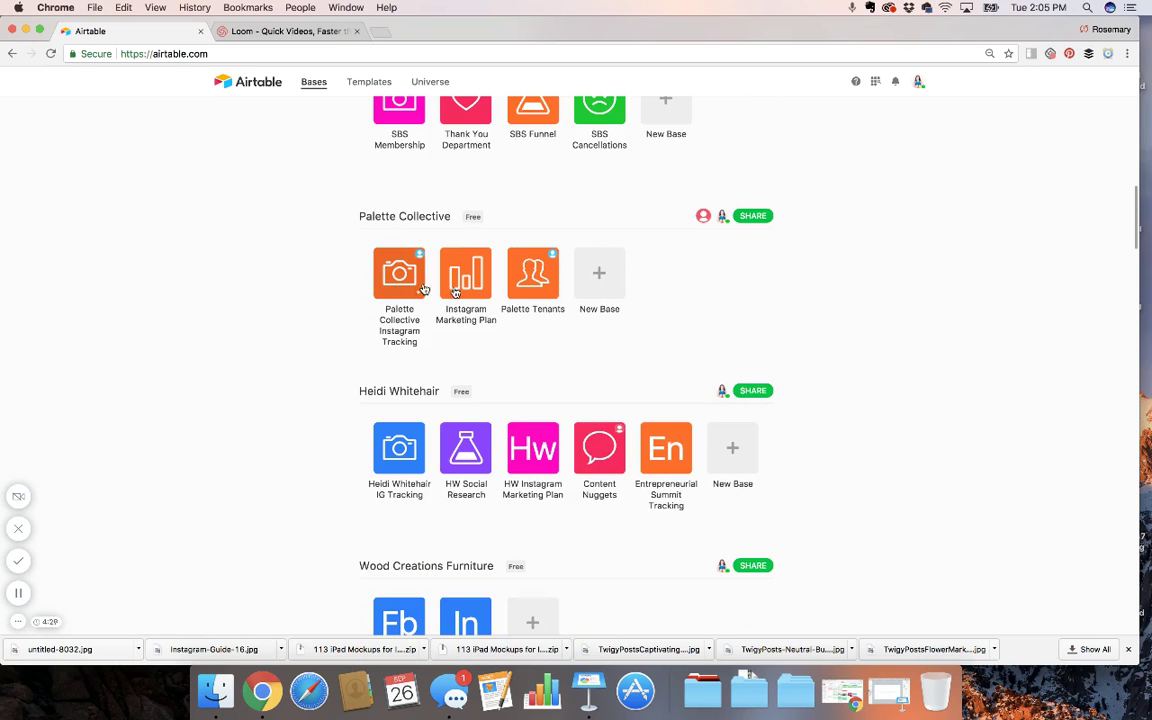
{"action": "scroll", "coordinate": [630, 462], "scroll_direction": "down", "scroll_amount": 3}
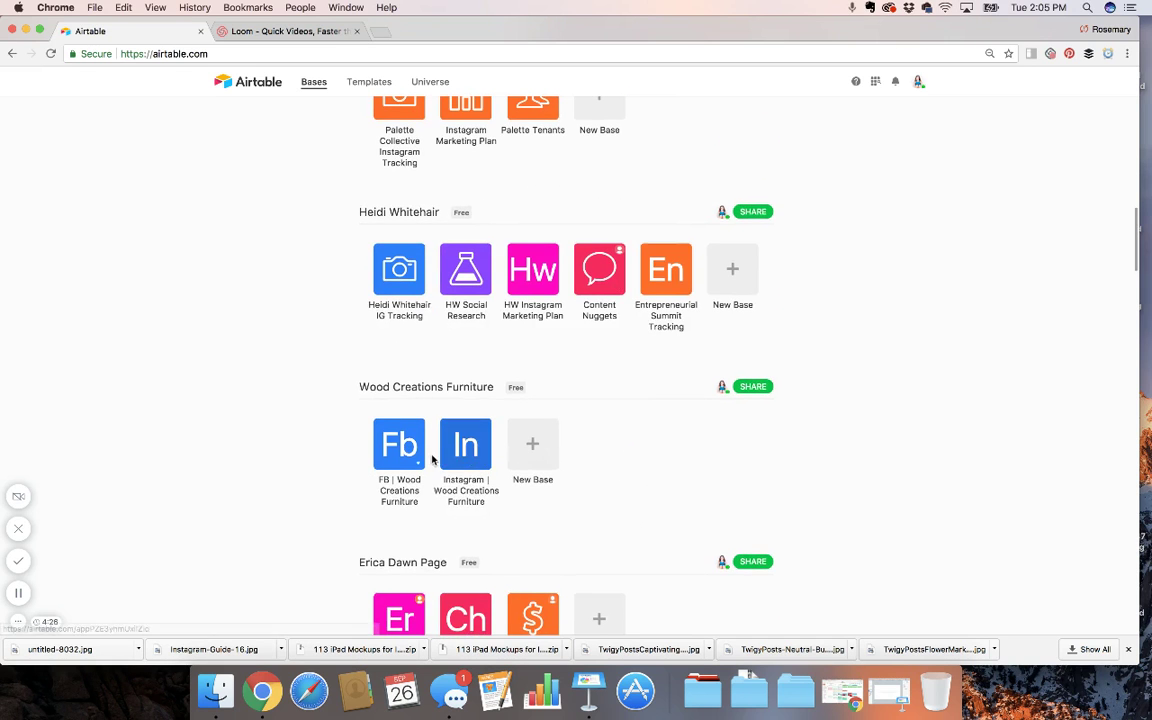
{"action": "scroll", "coordinate": [430, 412], "scroll_direction": "down", "scroll_amount": 4}
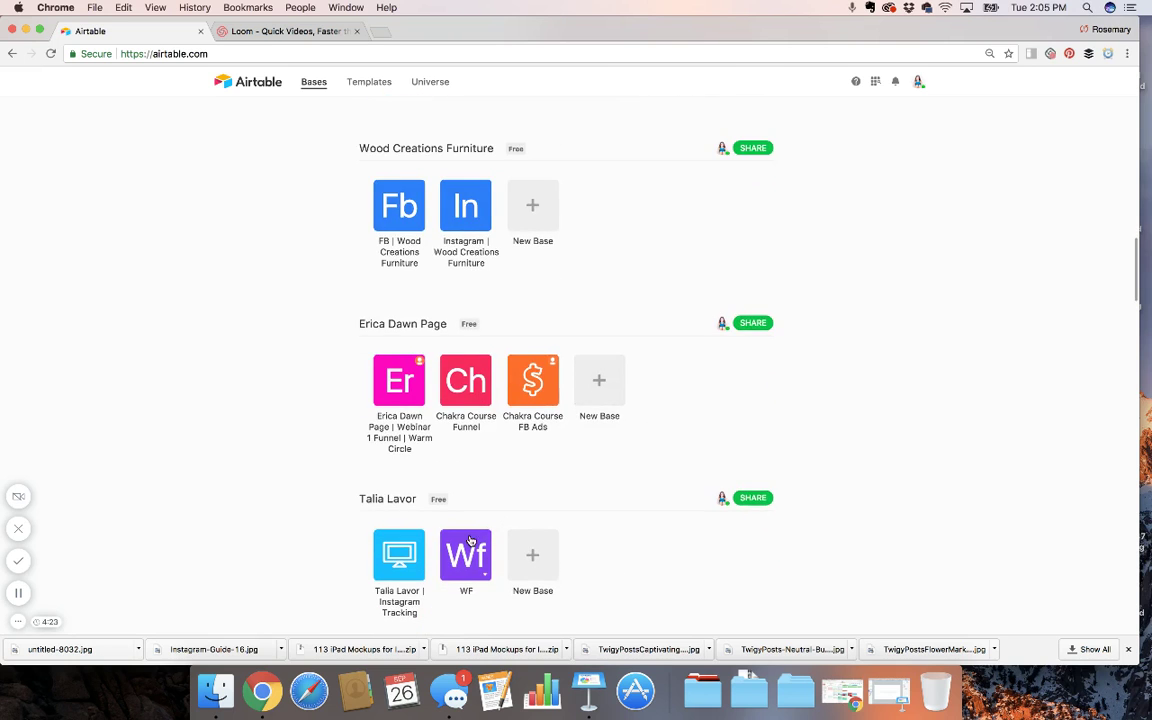
{"action": "scroll", "coordinate": [470, 540], "scroll_direction": "down", "scroll_amount": 8}
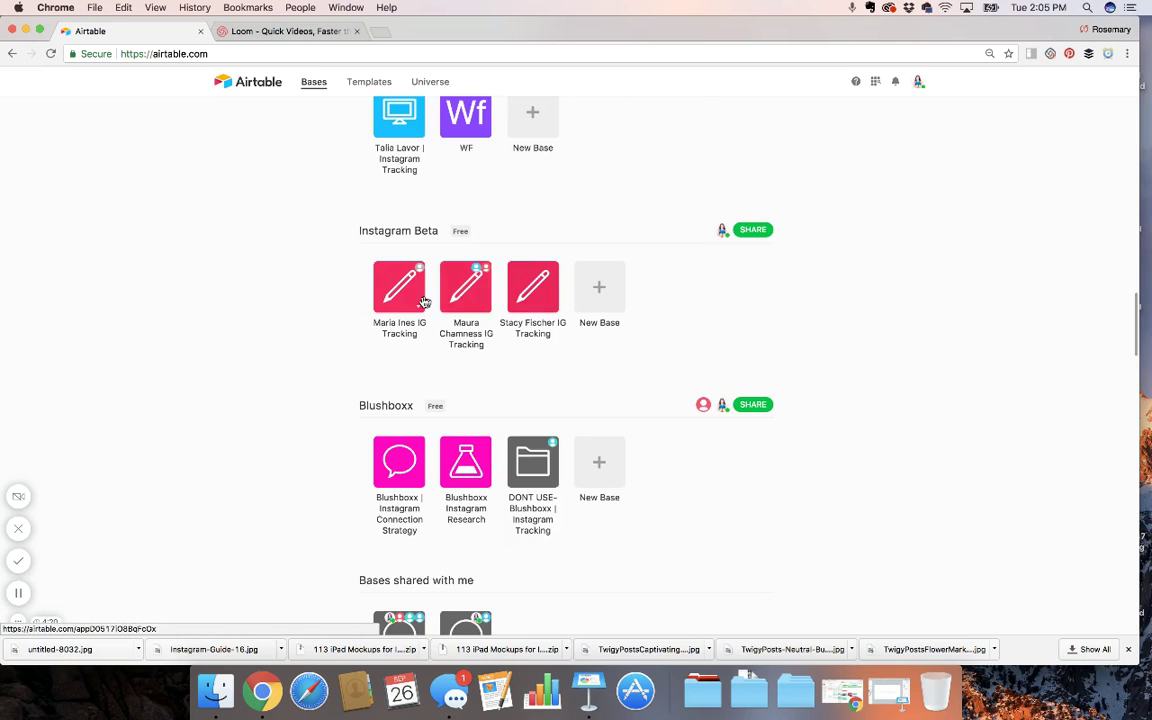
{"action": "scroll", "coordinate": [385, 508], "scroll_direction": "down", "scroll_amount": 3}
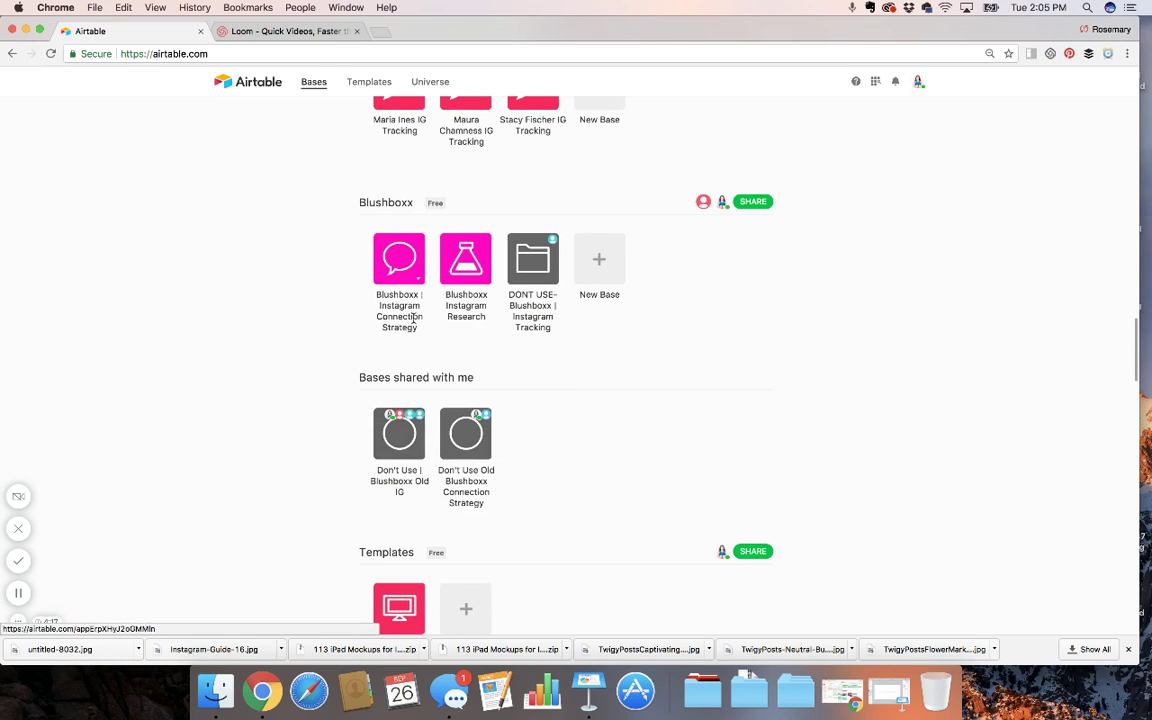
{"action": "scroll", "coordinate": [414, 330], "scroll_direction": "down", "scroll_amount": 5}
{"action": "scroll", "coordinate": [423, 511], "scroll_direction": "down", "scroll_amount": 2}
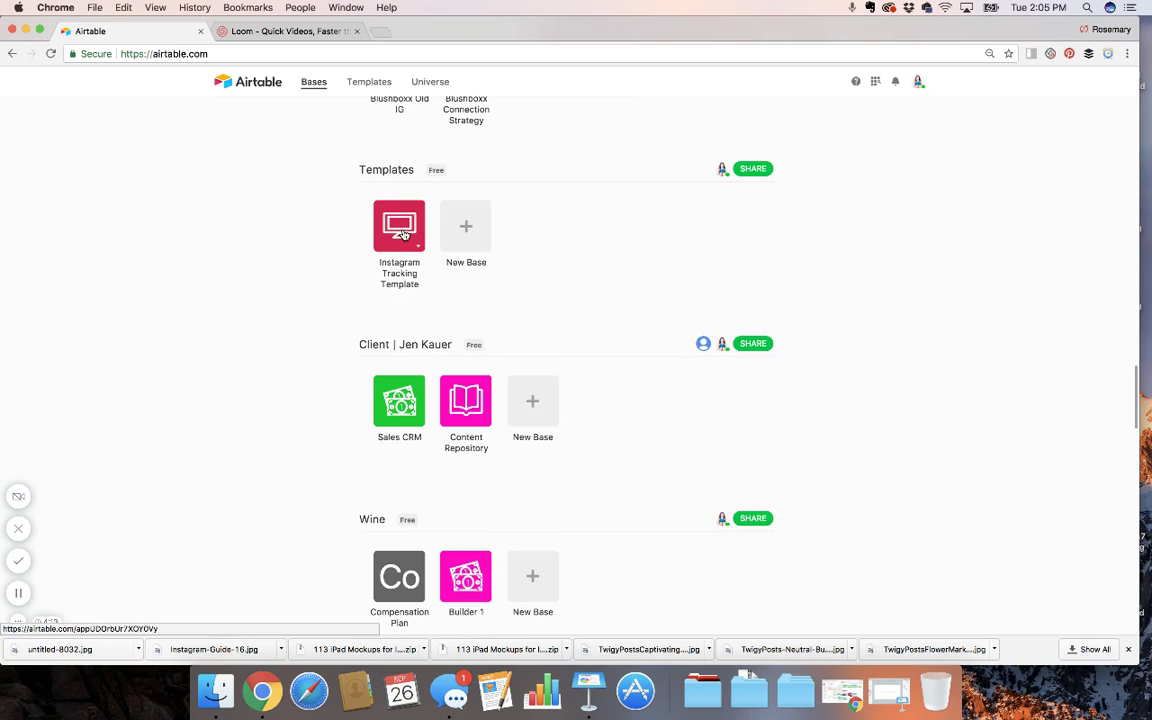
Step: Examine the Wine, Financial, TwigyPosts, Sterling Turquoise & Opal and Health & Wellness workspaces and their bases
{"action": "scroll", "coordinate": [434, 369], "scroll_direction": "down", "scroll_amount": 4}
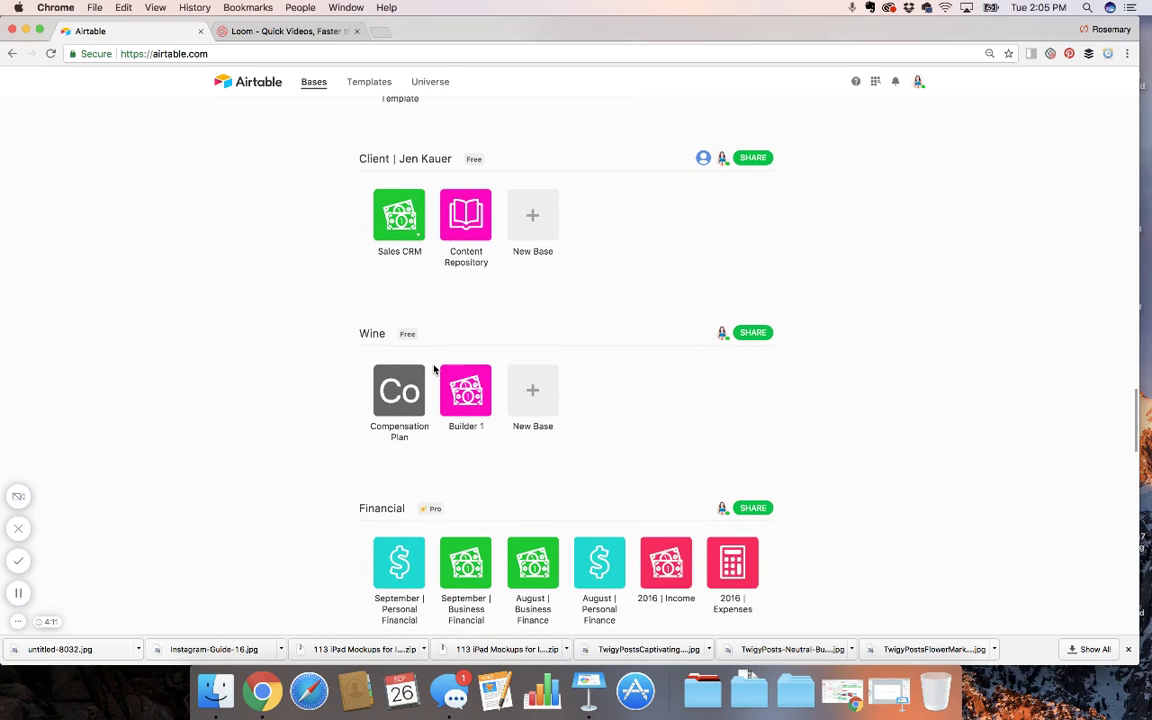
{"action": "scroll", "coordinate": [434, 369], "scroll_direction": "down", "scroll_amount": 3}
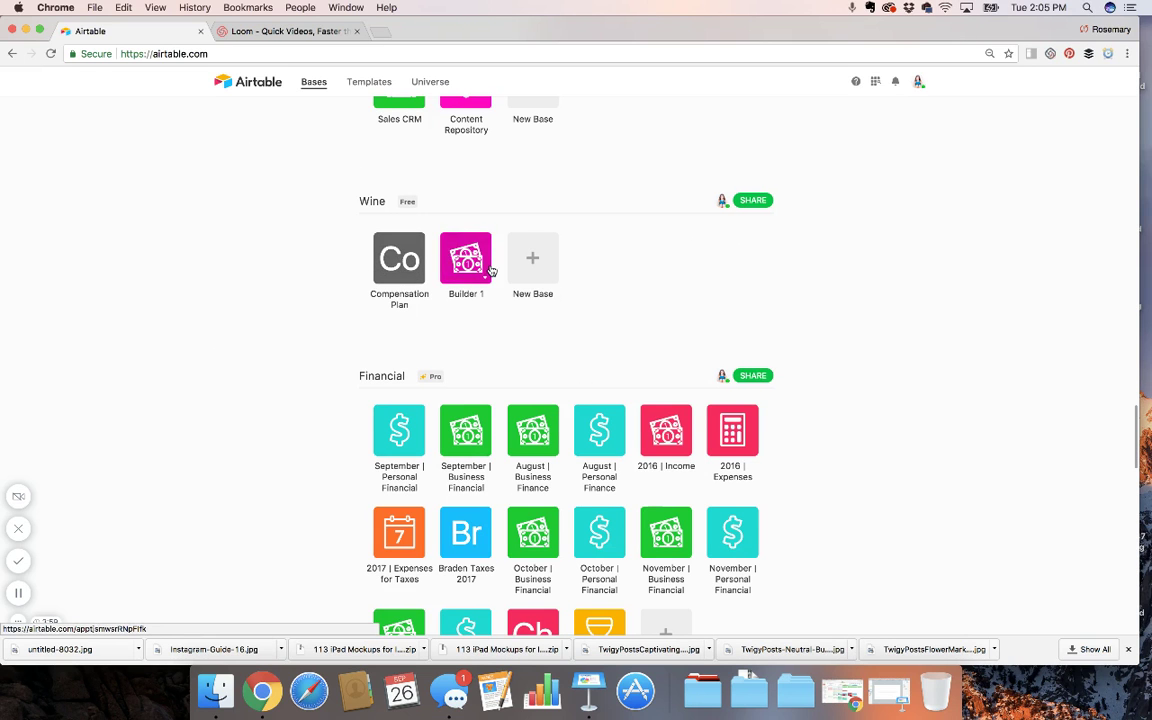
{"action": "scroll", "coordinate": [490, 268], "scroll_direction": "down", "scroll_amount": 3}
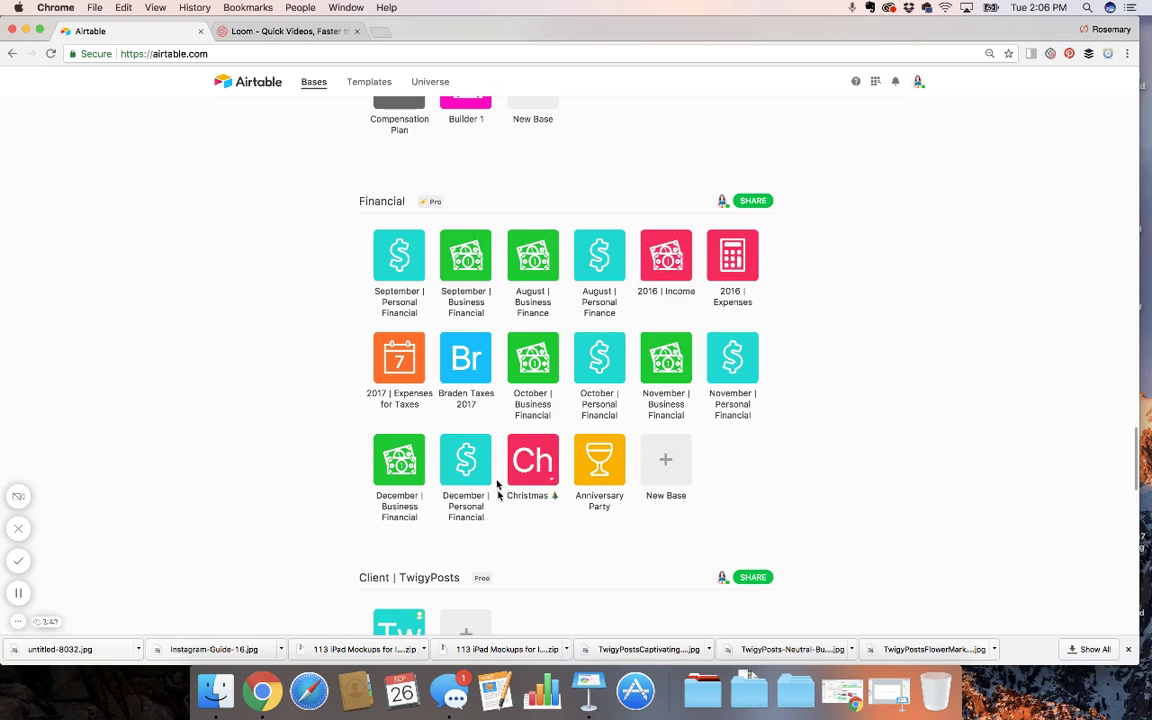
{"action": "scroll", "coordinate": [792, 447], "scroll_direction": "down", "scroll_amount": 5}
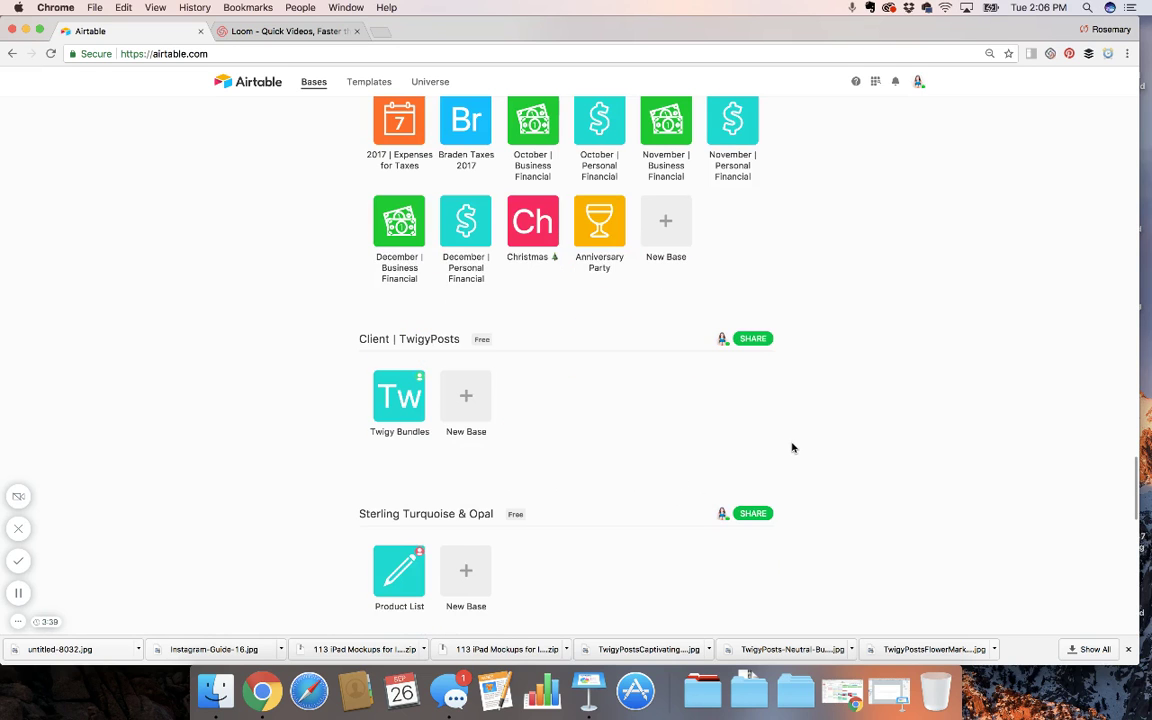
{"action": "scroll", "coordinate": [792, 447], "scroll_direction": "down", "scroll_amount": 2}
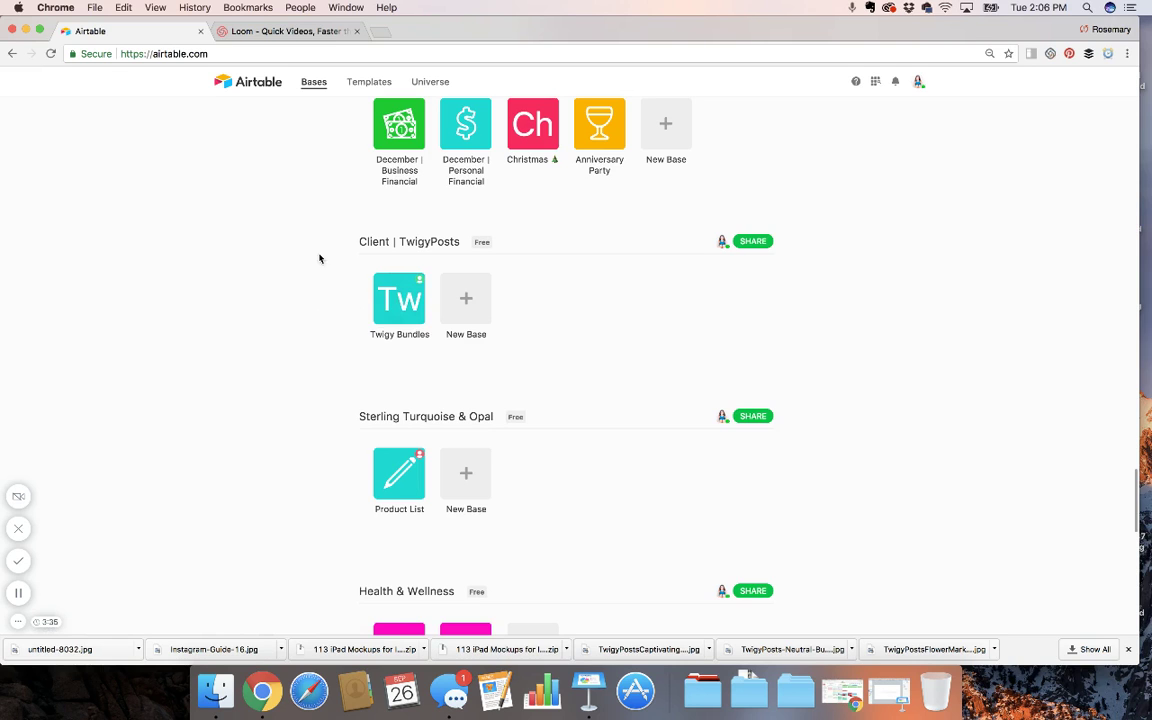
{"action": "scroll", "coordinate": [401, 394], "scroll_direction": "down", "scroll_amount": 4}
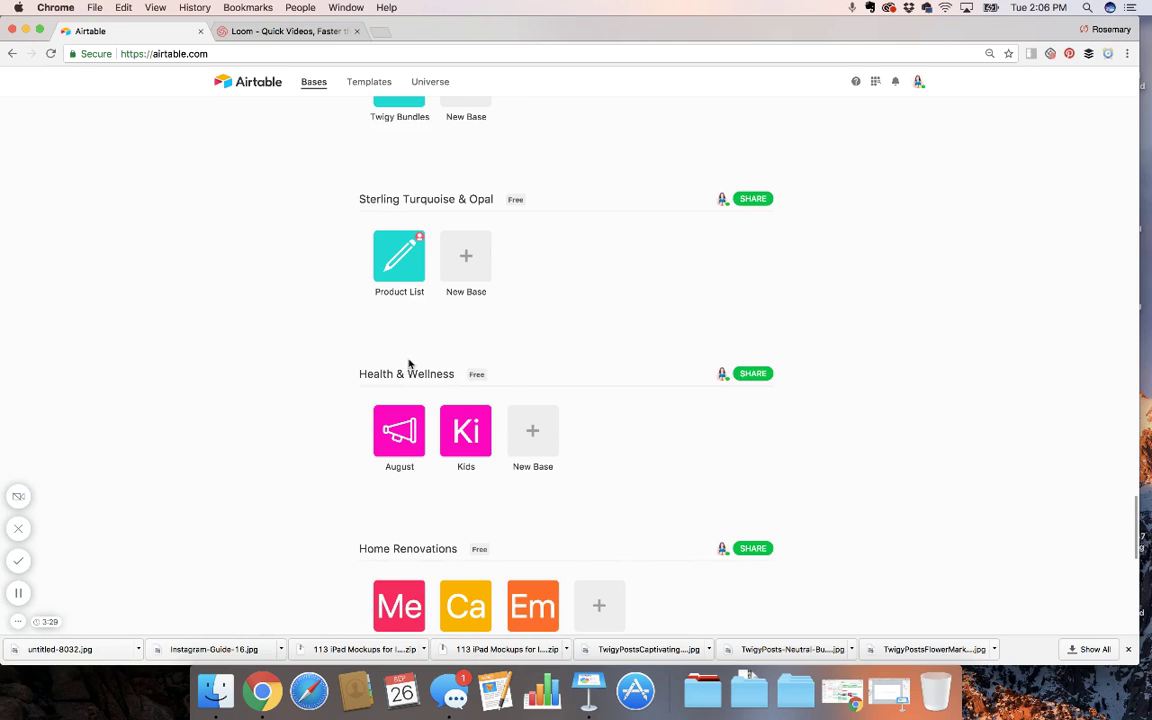
{"action": "scroll", "coordinate": [409, 365], "scroll_direction": "down", "scroll_amount": 5}
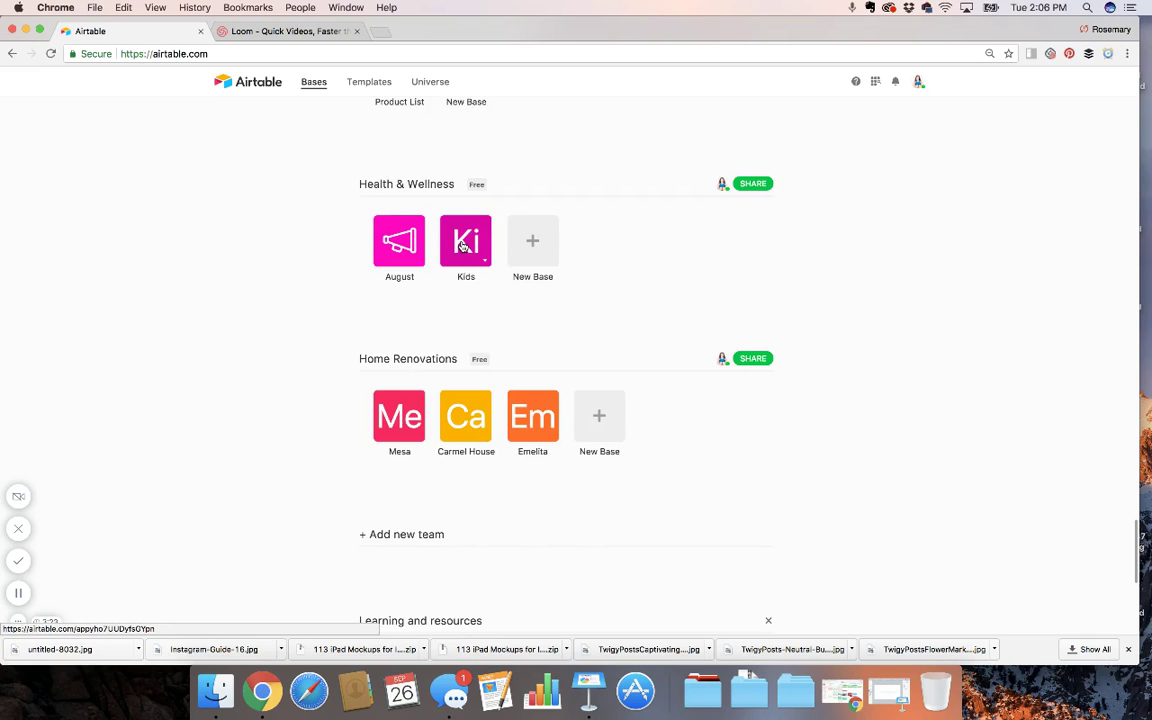
Step: Find the Home Renovations workspace, open its Emelita base and view the rooms in the Project List table
{"action": "scroll", "coordinate": [463, 245], "scroll_direction": "down", "scroll_amount": 3}
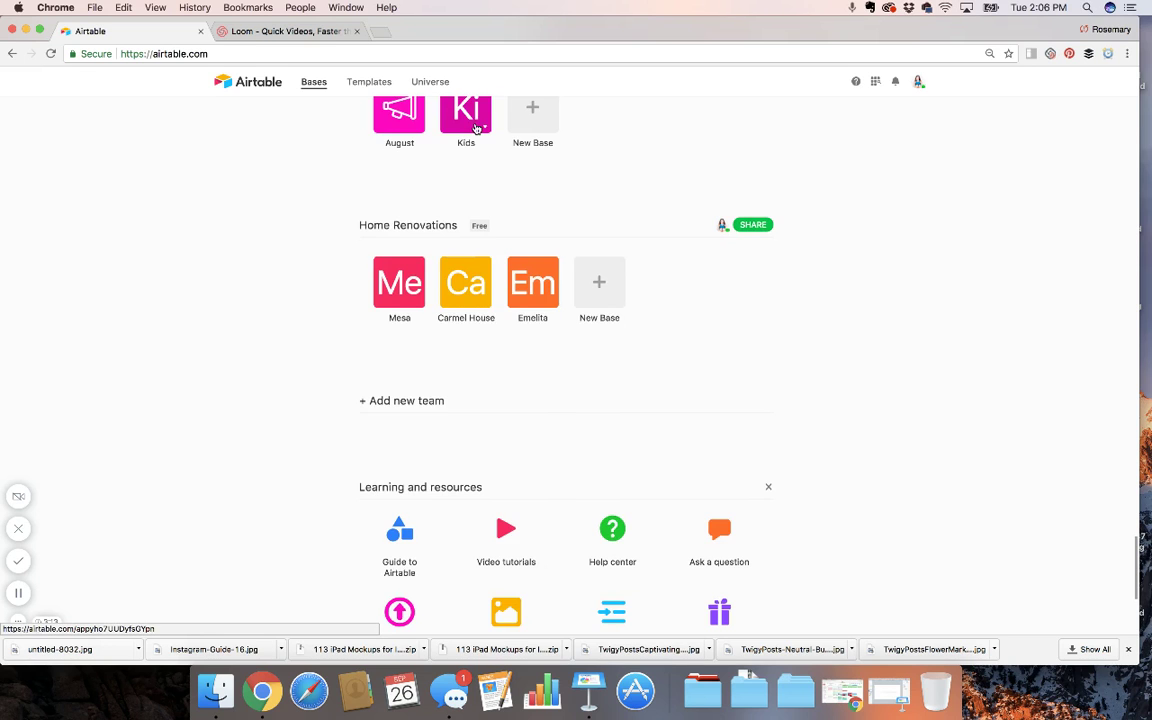
{"action": "scroll", "coordinate": [476, 128], "scroll_direction": "up", "scroll_amount": 1}
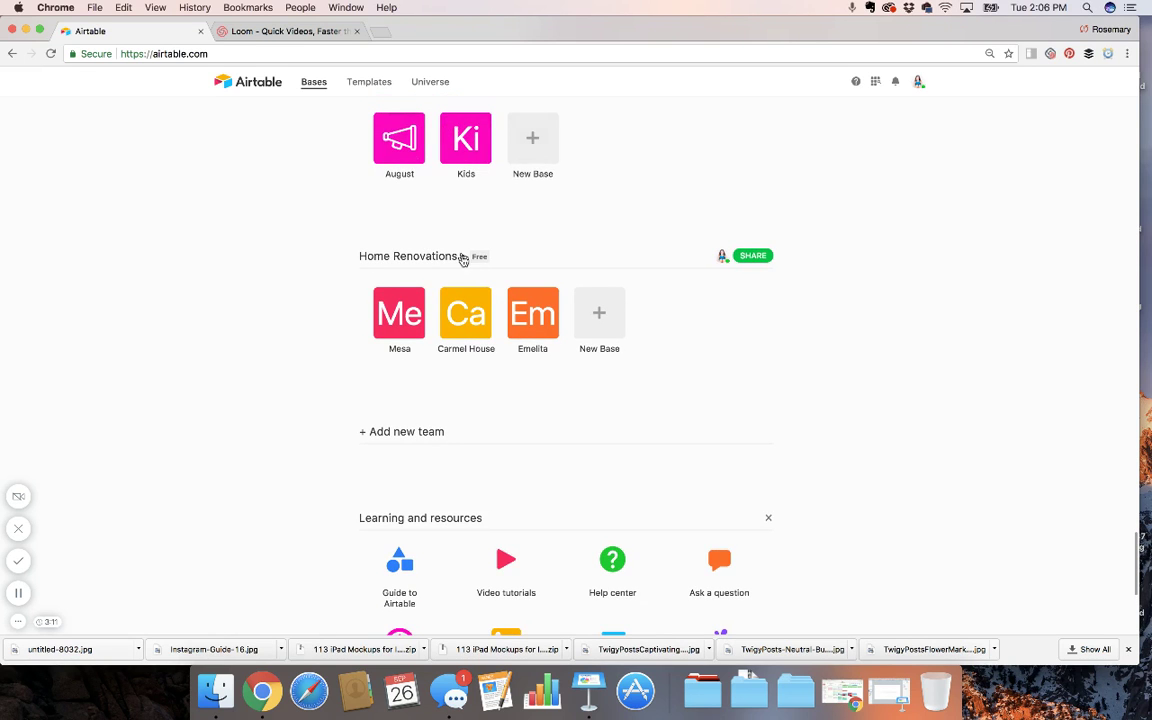
{"action": "scroll", "coordinate": [463, 259], "scroll_direction": "down", "scroll_amount": 3}
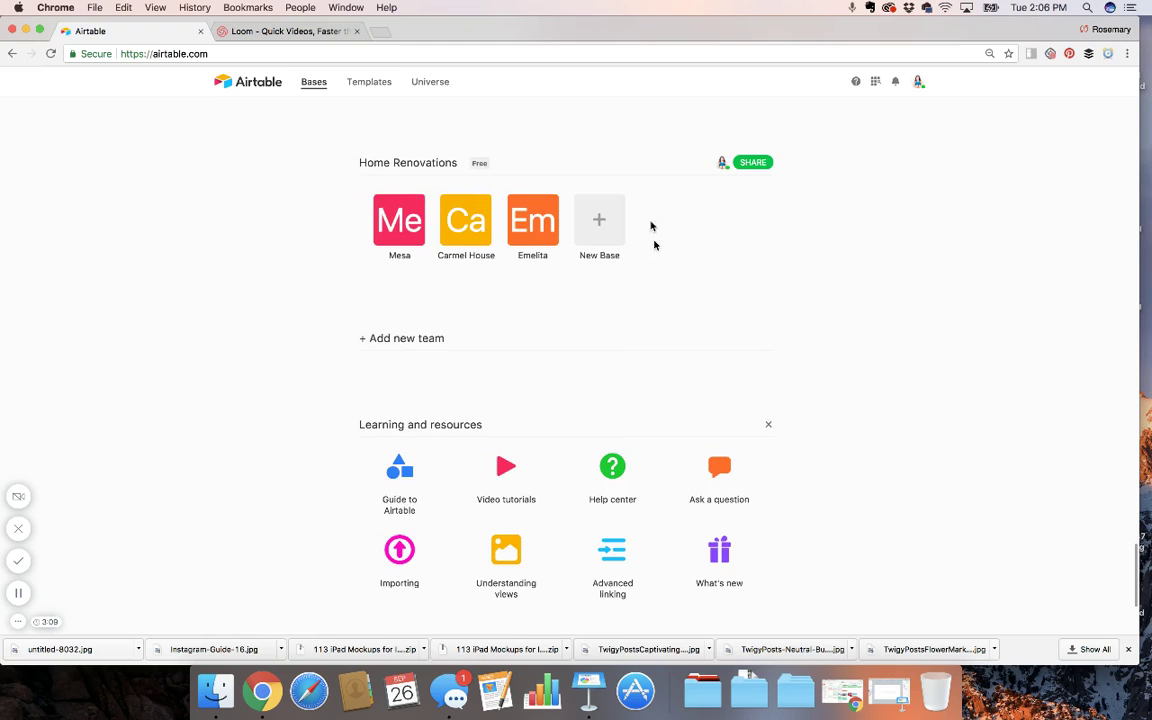
{"action": "scroll", "coordinate": [519, 368], "scroll_direction": "down", "scroll_amount": 3}
{"action": "scroll", "coordinate": [519, 368], "scroll_direction": "up", "scroll_amount": 3}
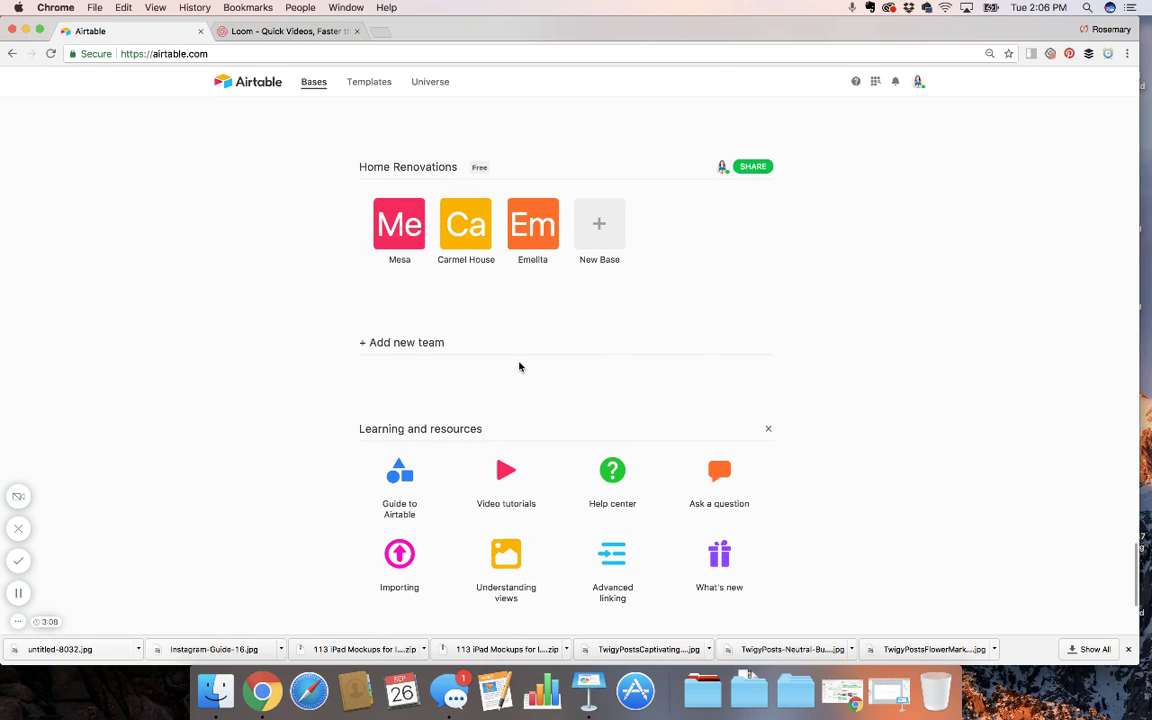
{"action": "left_click", "coordinate": [538, 229]}
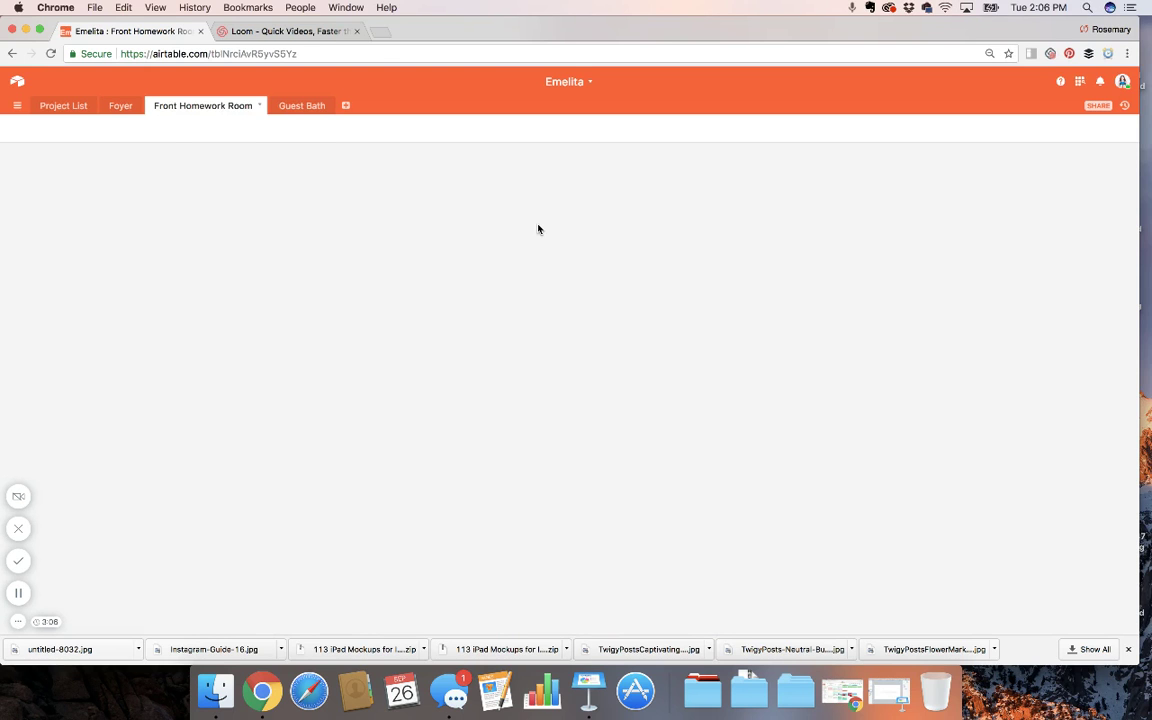
{"action": "left_click", "coordinate": [74, 110]}
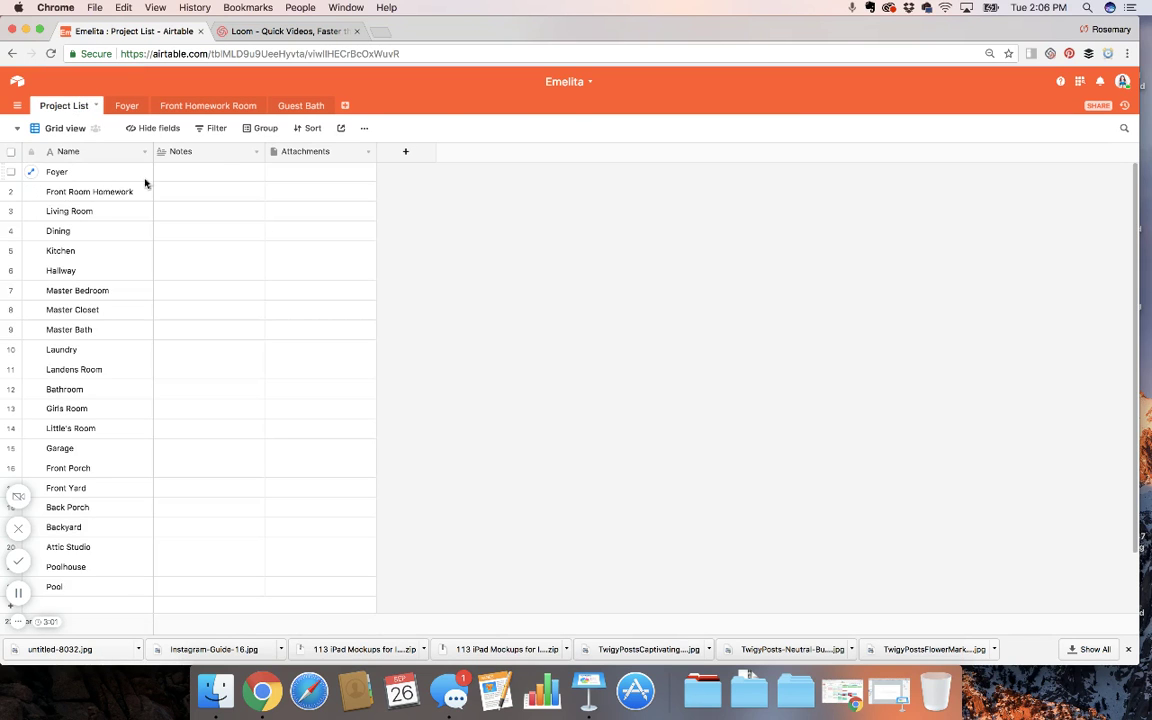
Step: Examine the Foyer and Front Homework Room tables of the Emelita base and return to the bases overview
{"action": "left_click", "coordinate": [127, 107]}
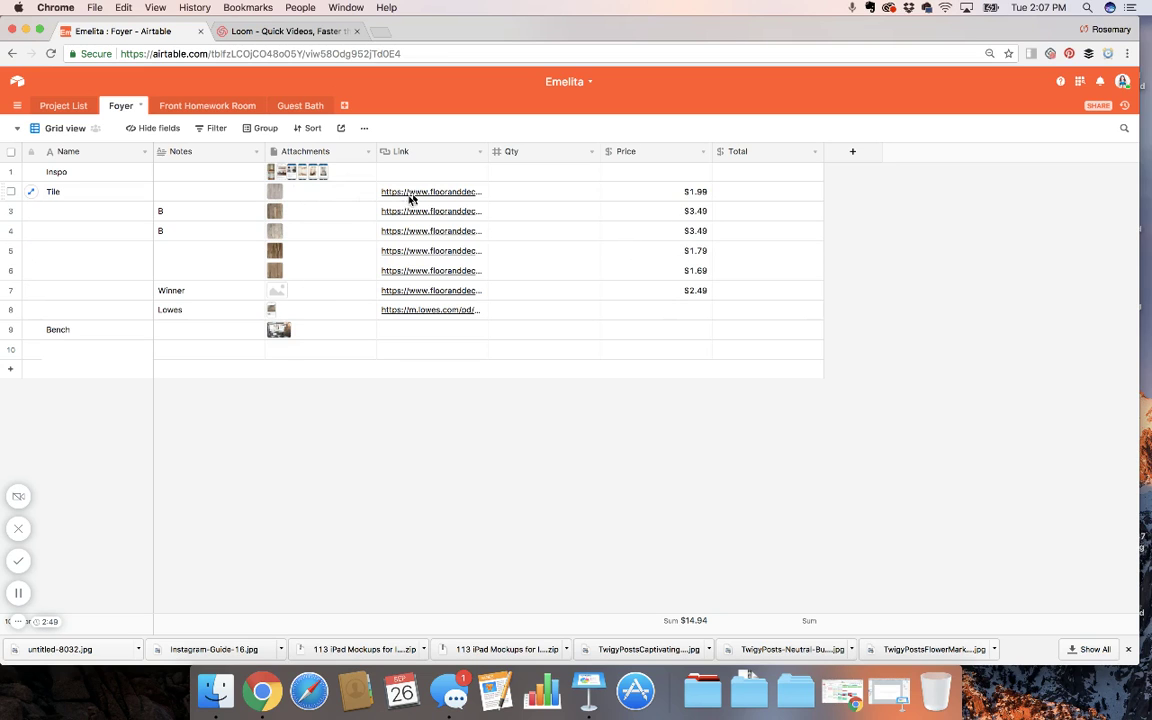
{"action": "left_click", "coordinate": [218, 108]}
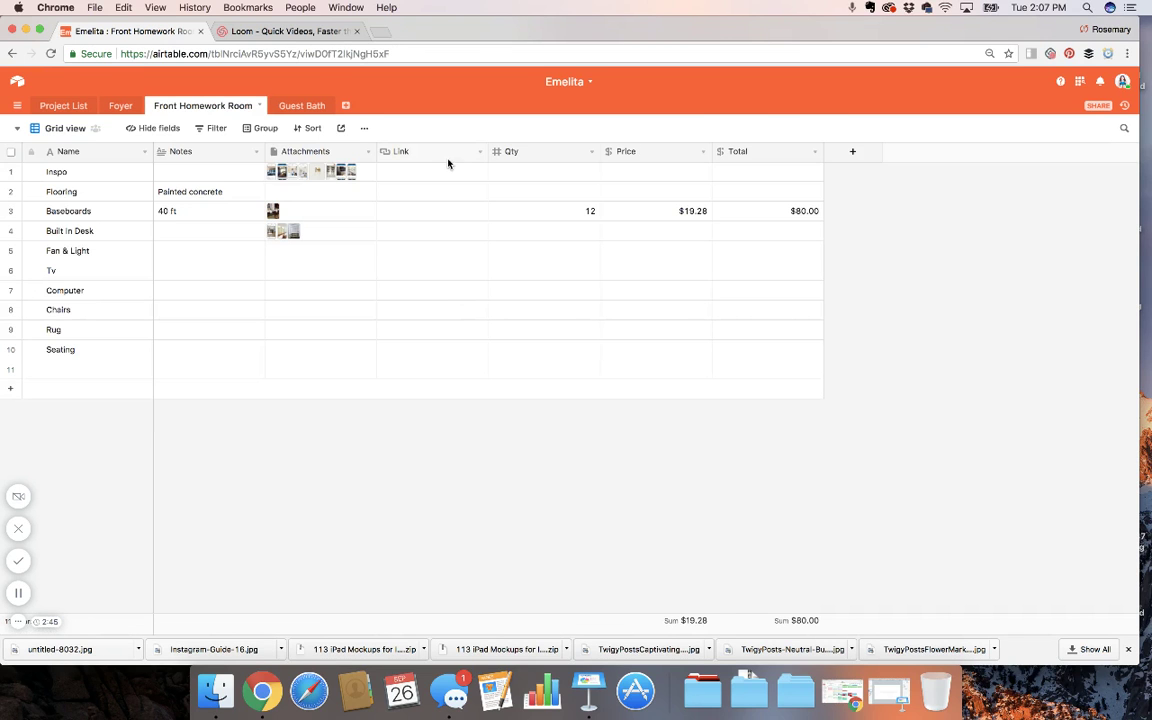
{"action": "left_click", "coordinate": [17, 80]}
{"action": "scroll", "coordinate": [386, 188], "scroll_direction": "up", "scroll_amount": 15}
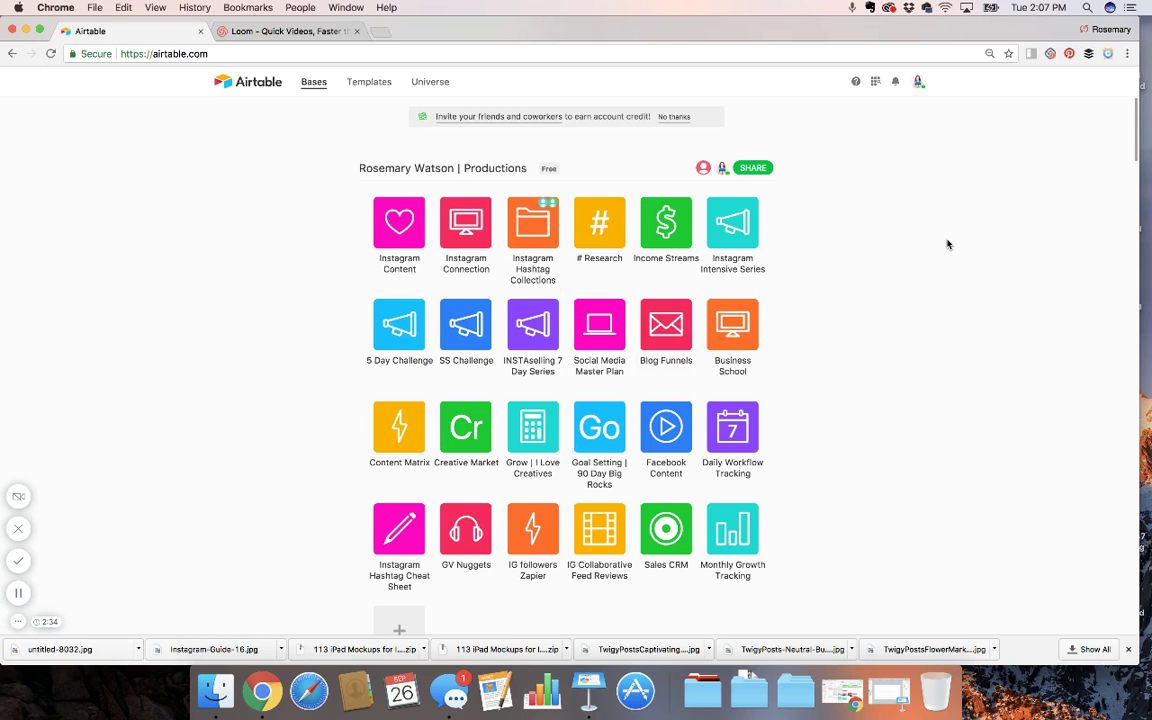
Step: Review the workspaces from Palette Collective through Blushboxx, Templates and Wine to Financial, and return to the main Productions workspace
{"action": "scroll", "coordinate": [955, 190], "scroll_direction": "down", "scroll_amount": 20}
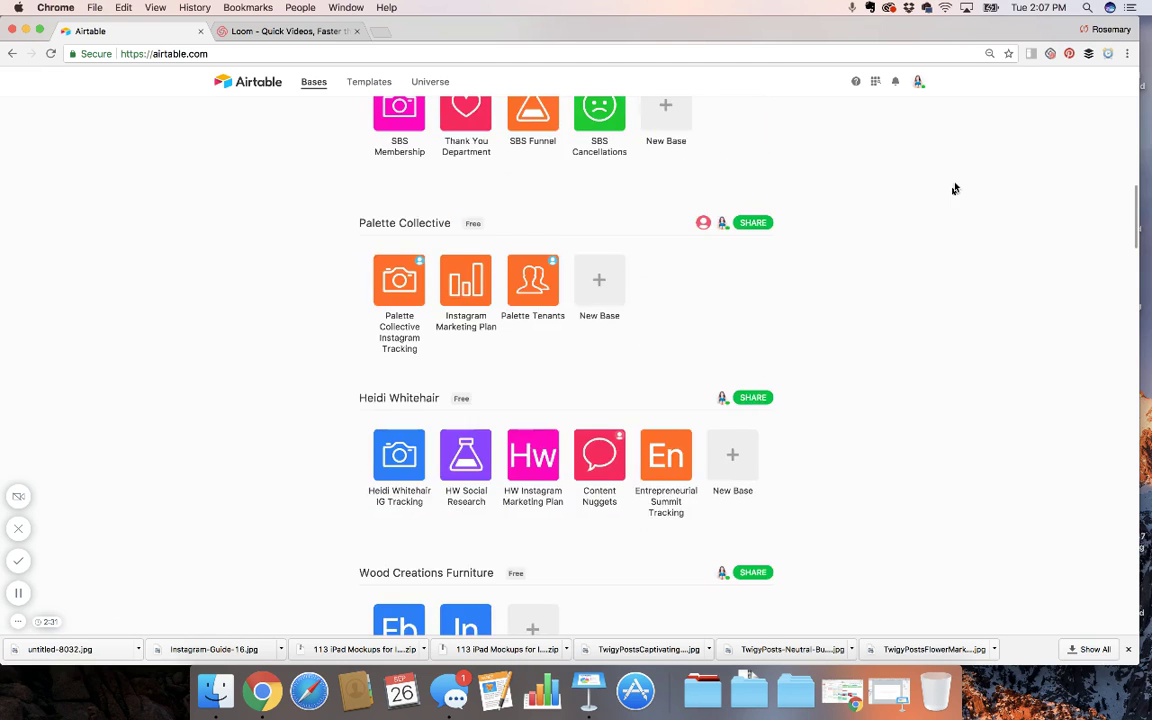
{"action": "scroll", "coordinate": [945, 200], "scroll_direction": "down", "scroll_amount": 20}
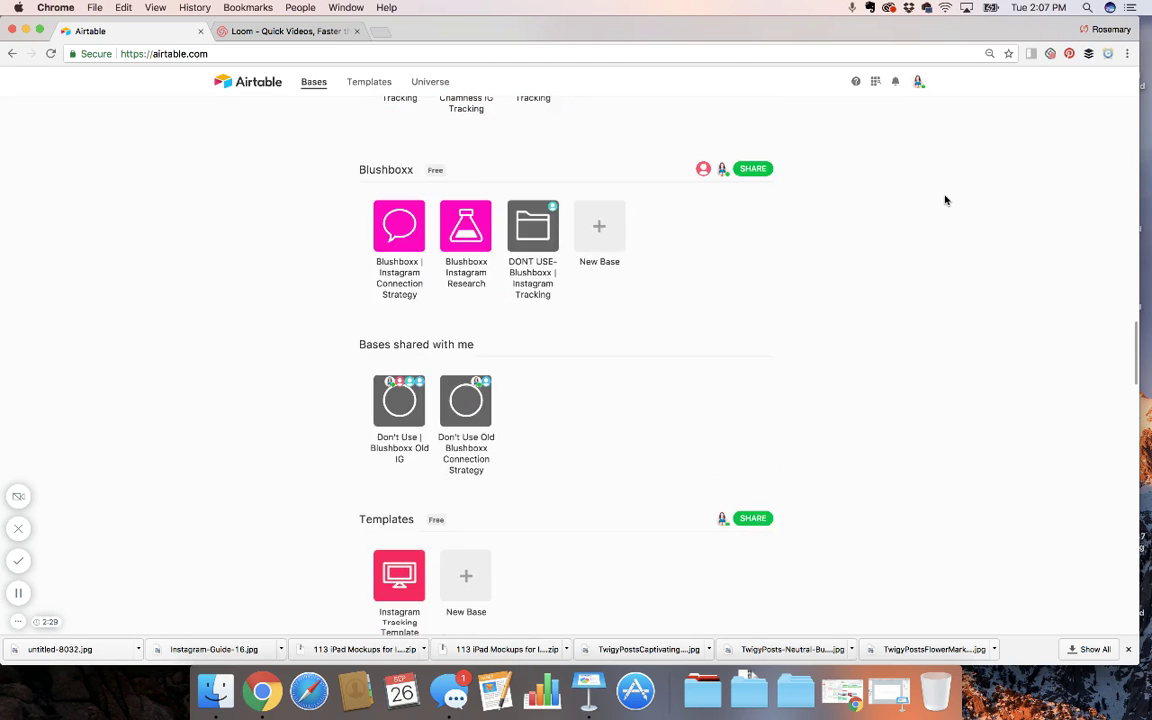
{"action": "scroll", "coordinate": [945, 200], "scroll_direction": "down", "scroll_amount": 4}
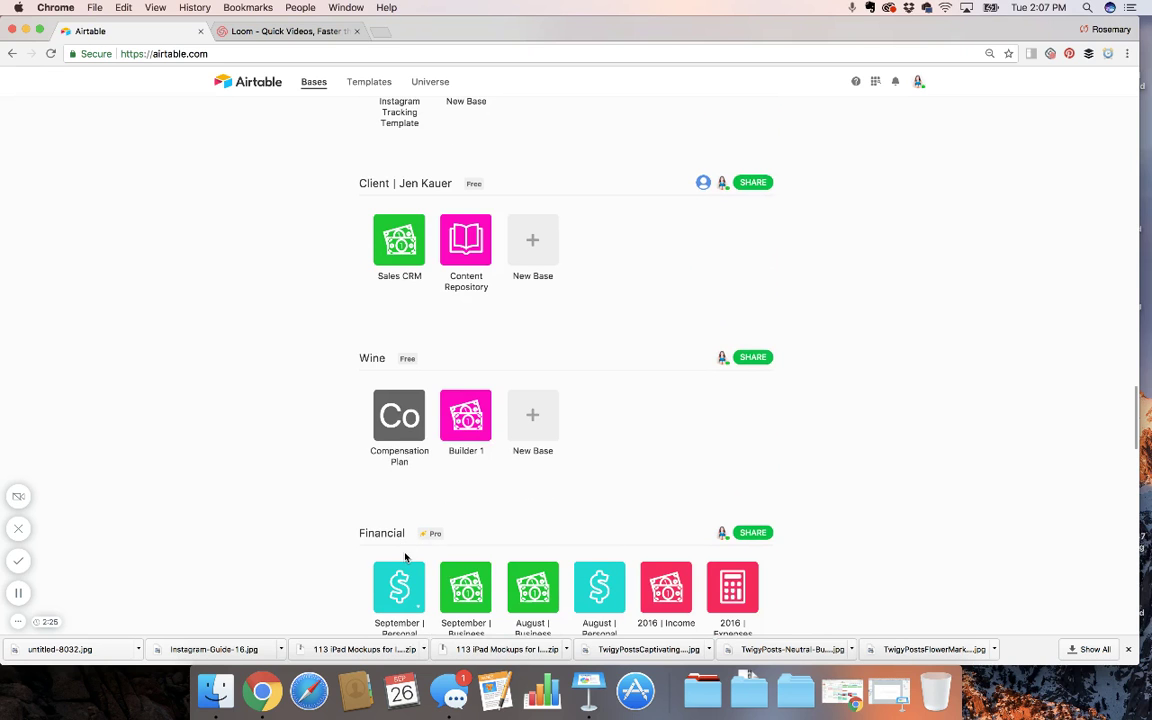
{"action": "scroll", "coordinate": [405, 557], "scroll_direction": "down", "scroll_amount": 5}
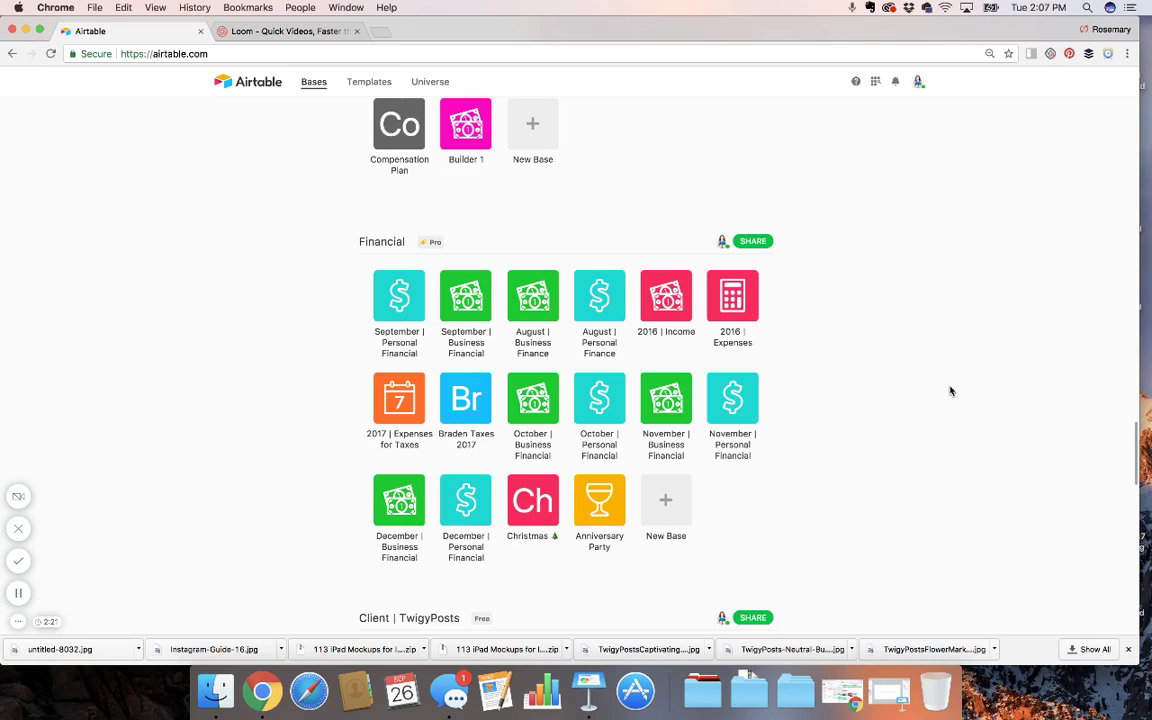
{"action": "scroll", "coordinate": [950, 391], "scroll_direction": "up", "scroll_amount": 20}
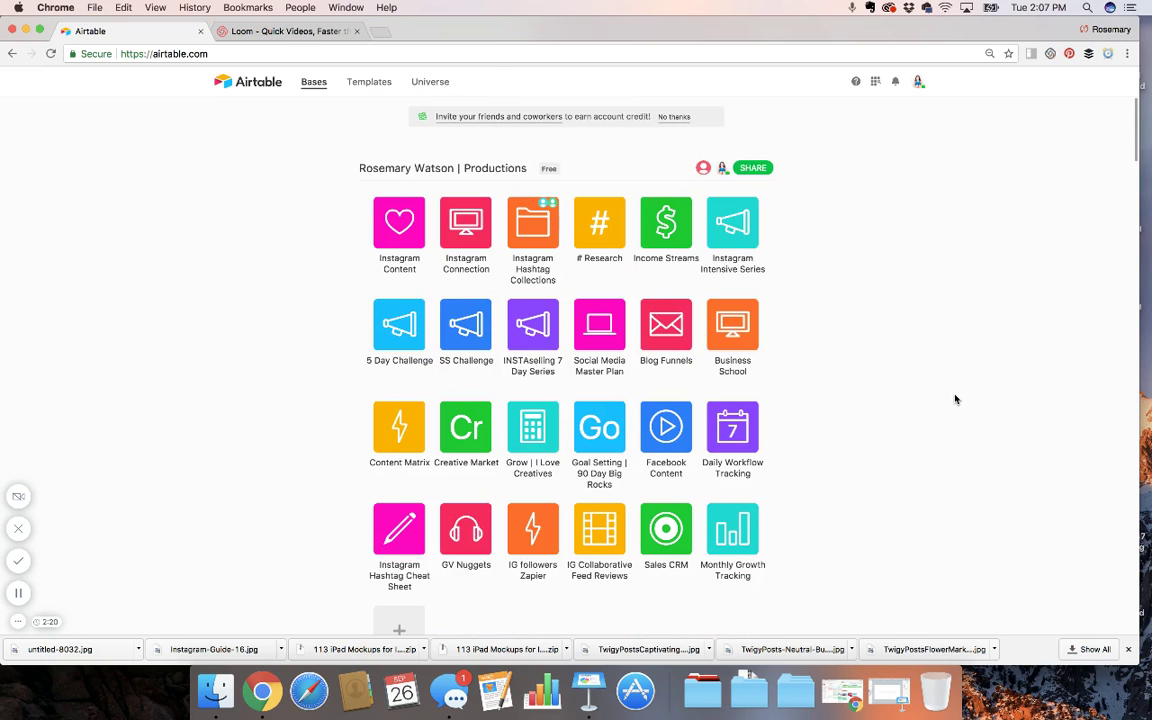